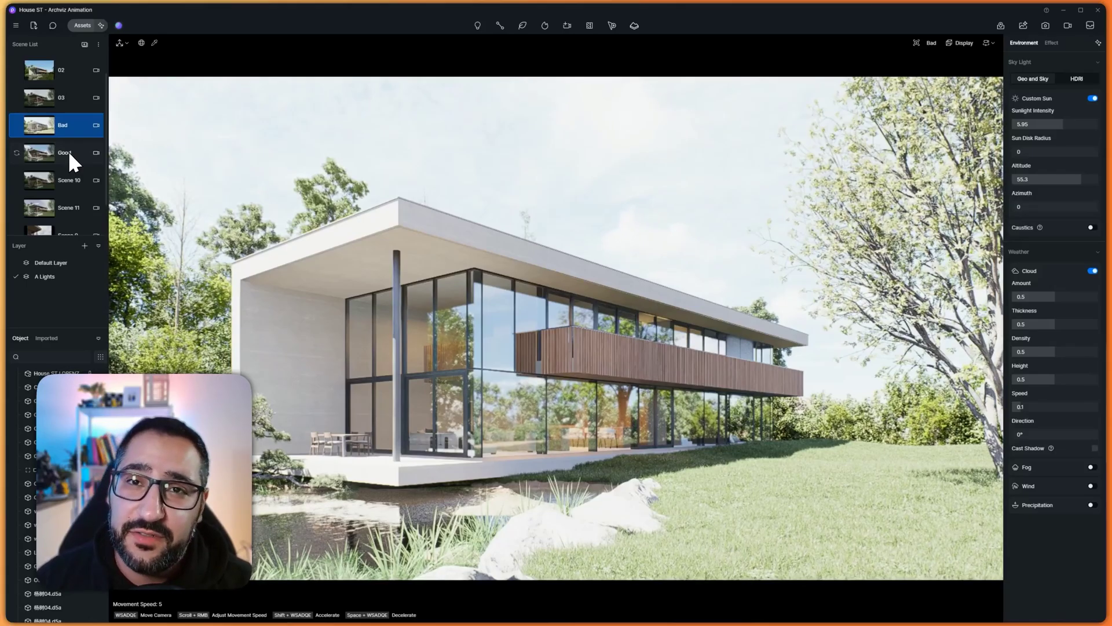
Compare the Good and Bad scenes, then add a new Scene 12 and switch to it
left_click(69, 151)
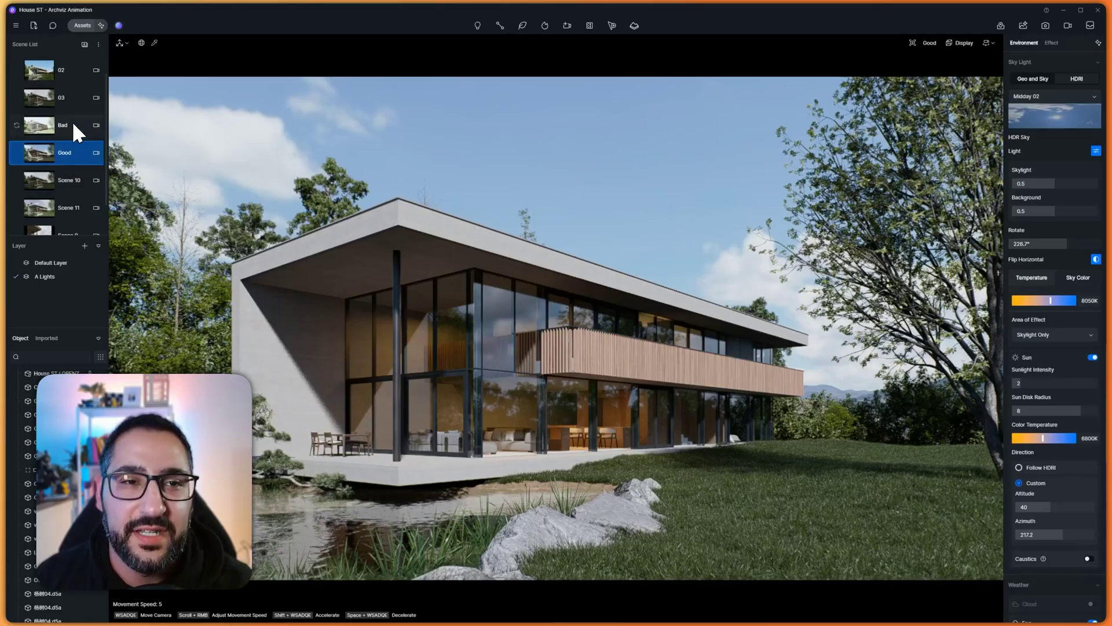
left_click(65, 125)
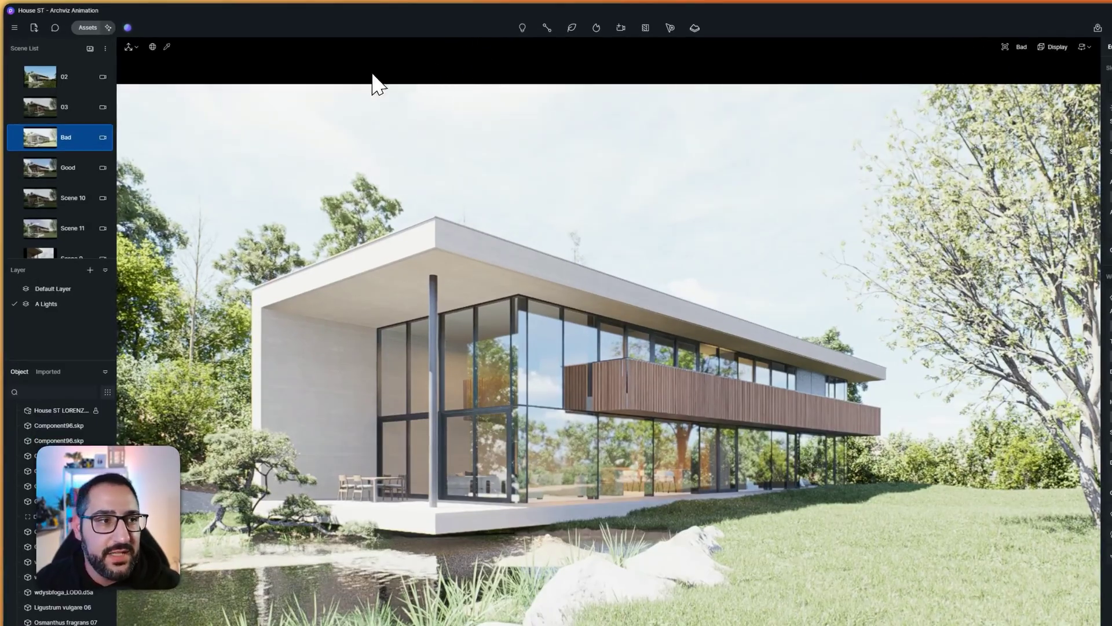
left_click(93, 51)
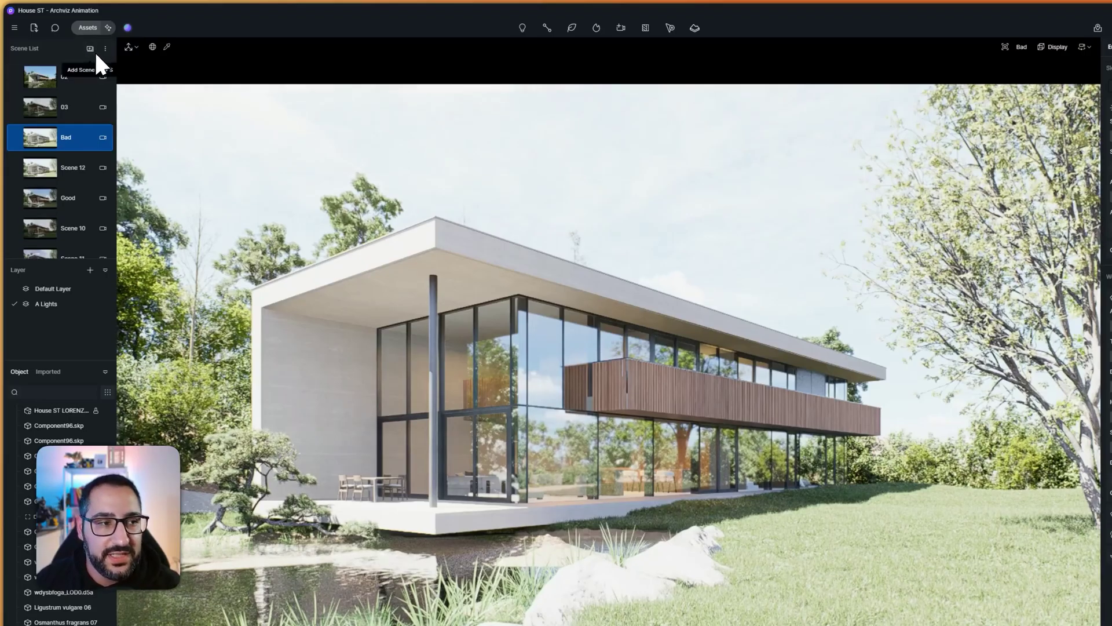
left_click(78, 168)
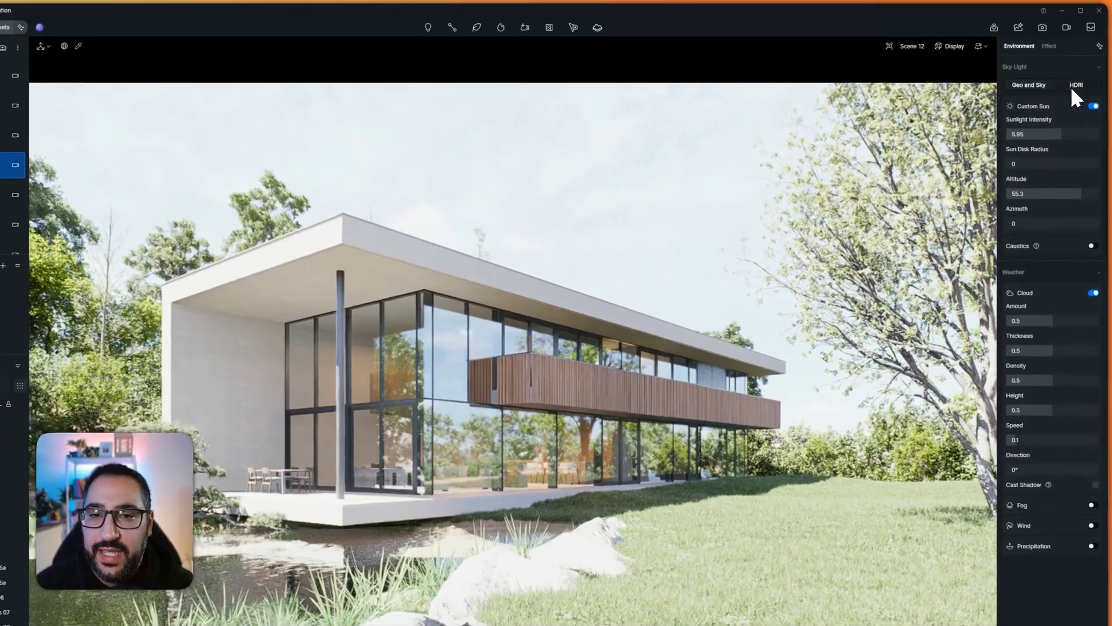
Set the sky light to HDRI and pick the Midday 02 preset from the Default list
left_click(1075, 80)
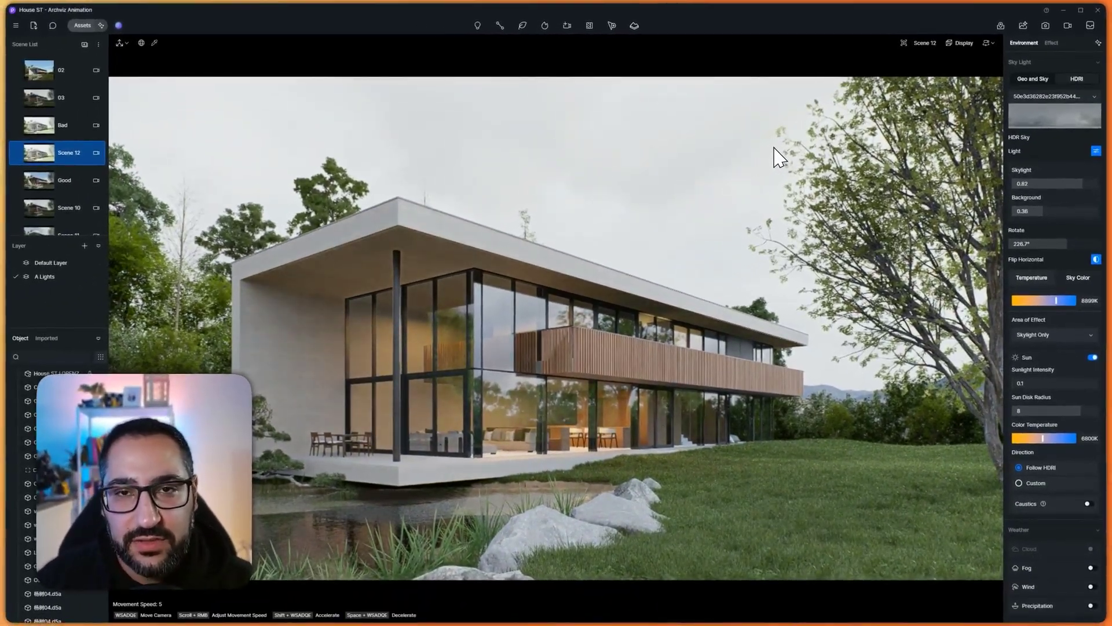
left_click(1029, 96)
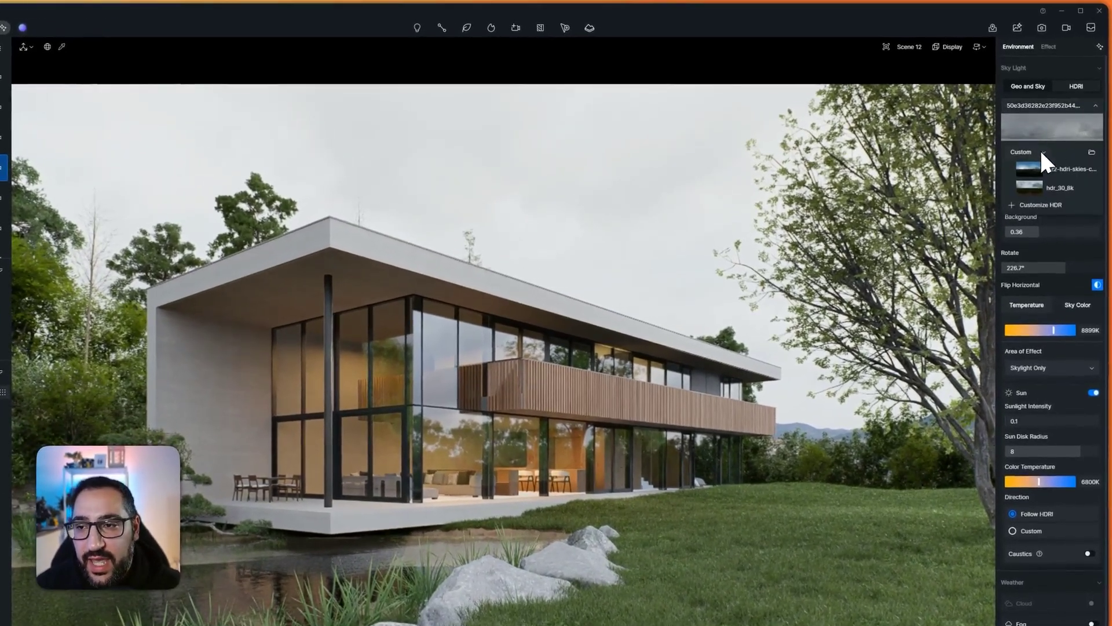
left_click(1039, 151)
left_click(1031, 151)
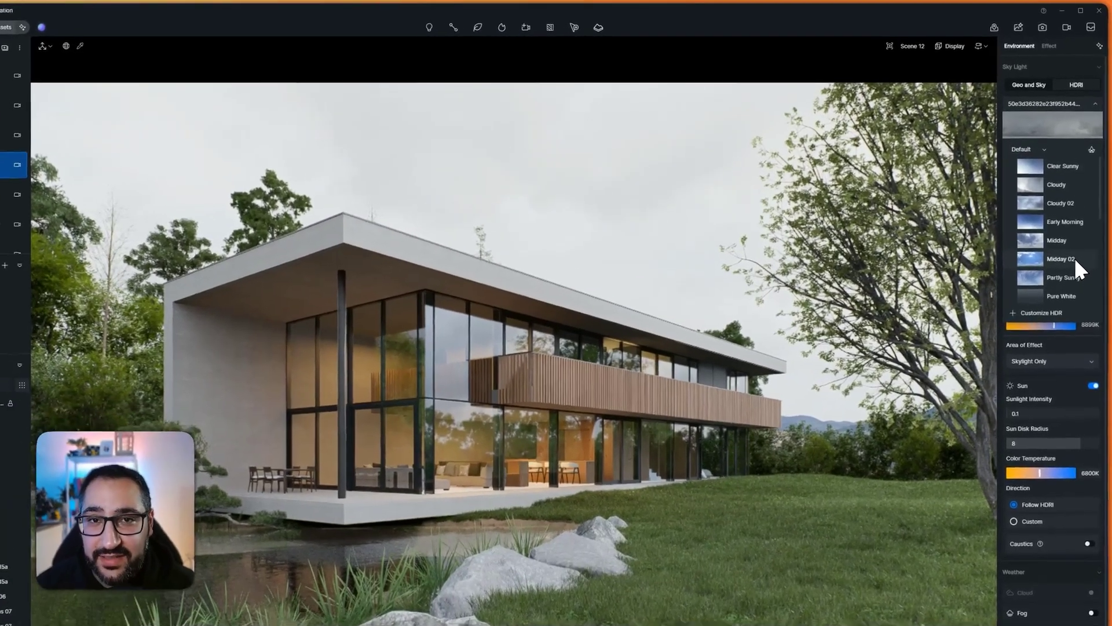
left_click(1077, 240)
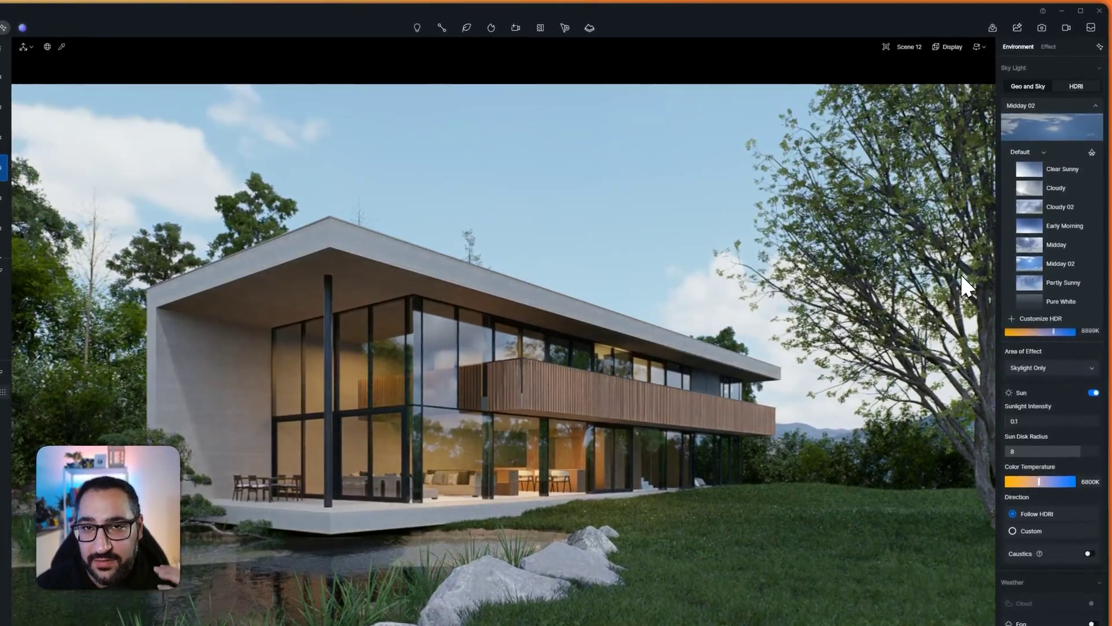
left_click(1063, 103)
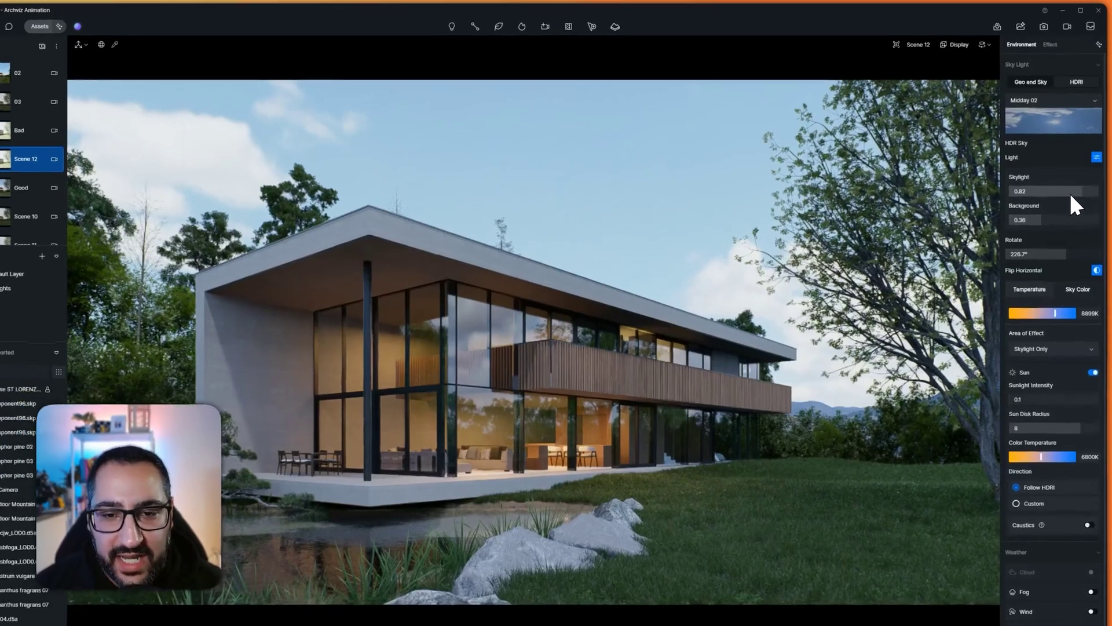
Tune the Midday 02 HDRI sliders to skylight 0.63 and background 0.5
left_click_drag(1069, 191, 1072, 203)
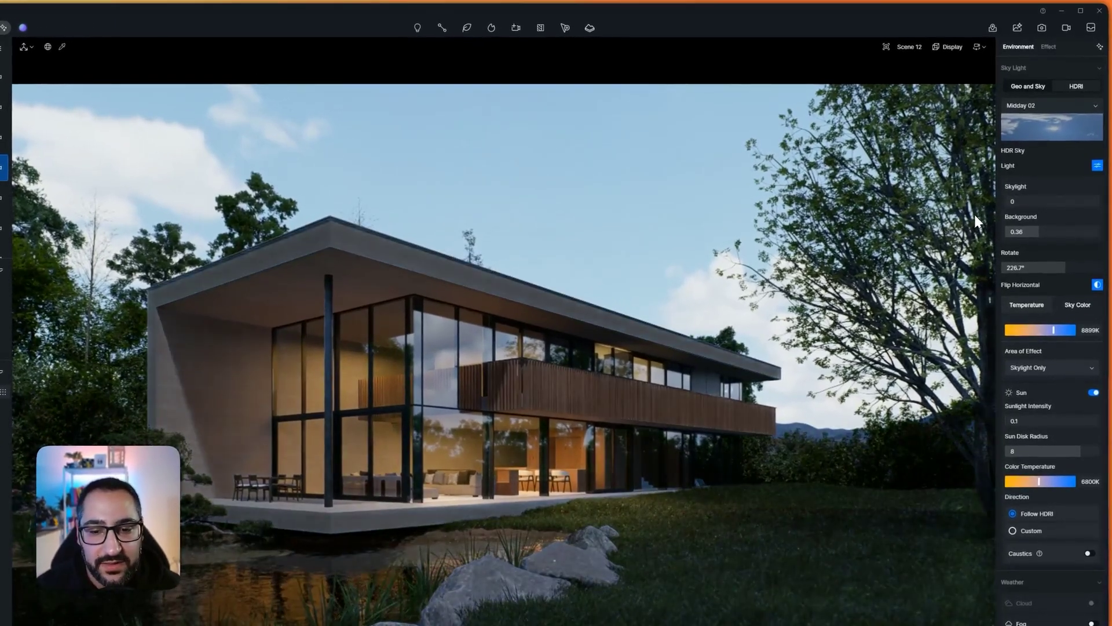
left_click_drag(1095, 202, 1052, 203)
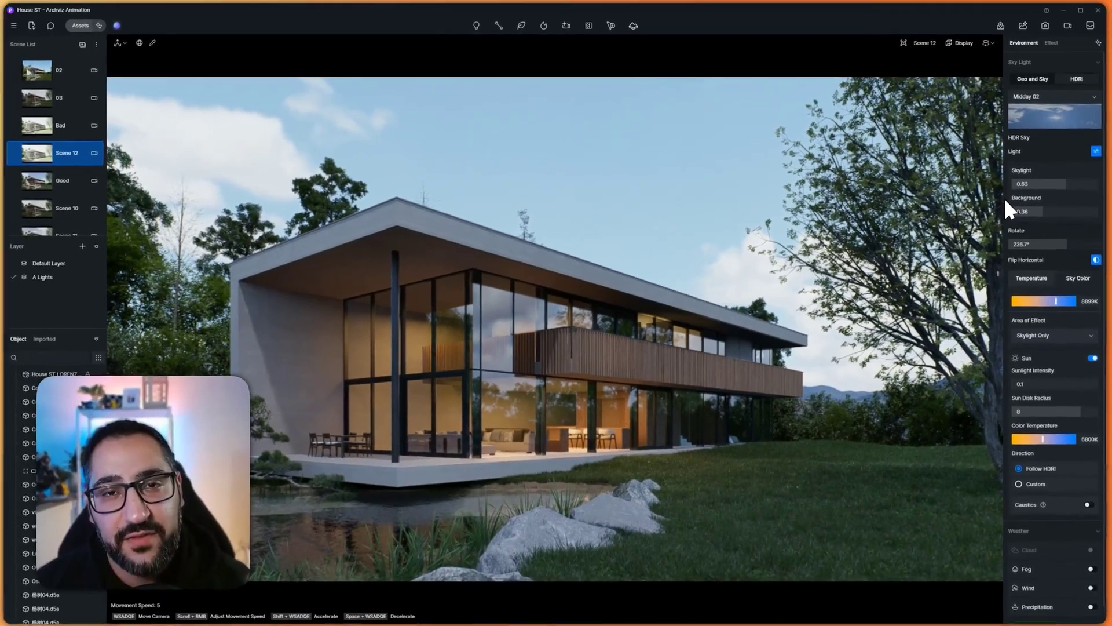
double_click(1044, 212)
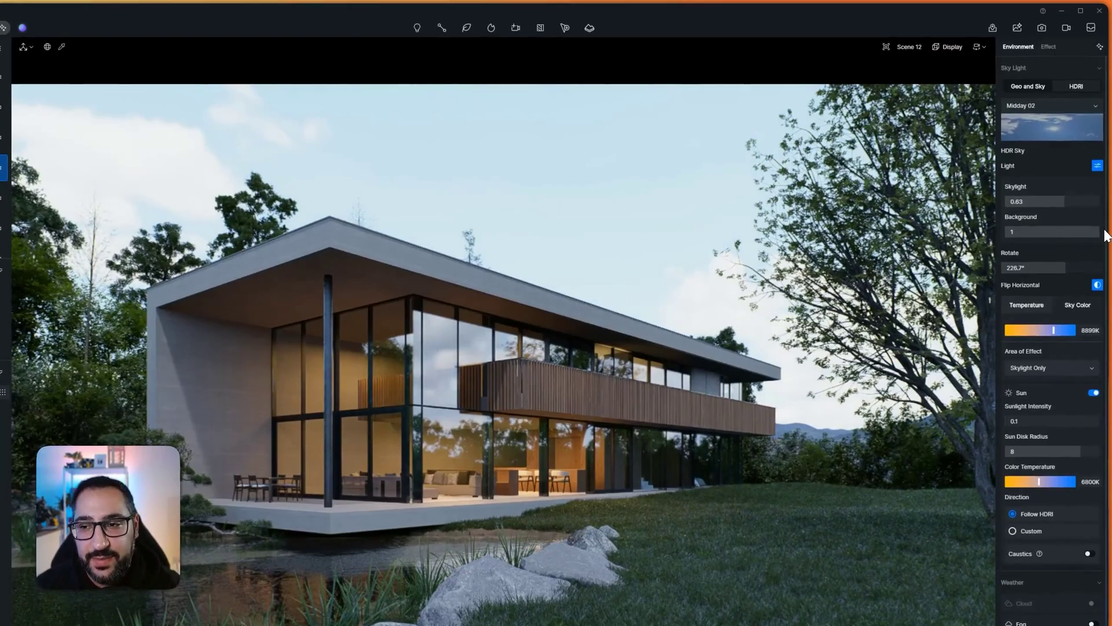
left_click_drag(1095, 232, 1022, 231)
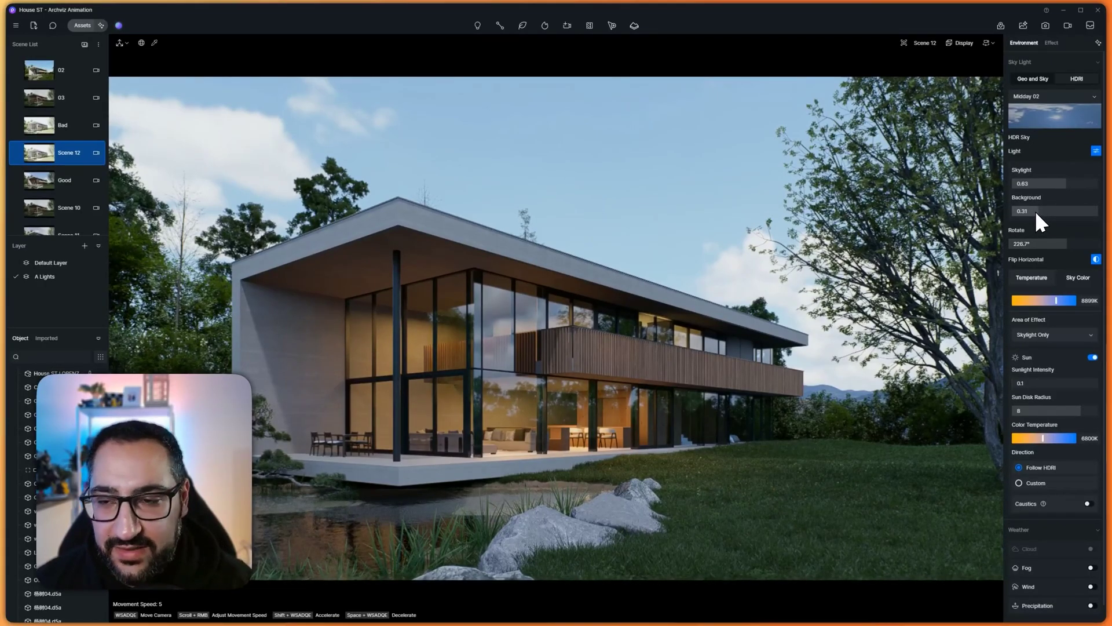
left_click_drag(1035, 211, 1051, 219)
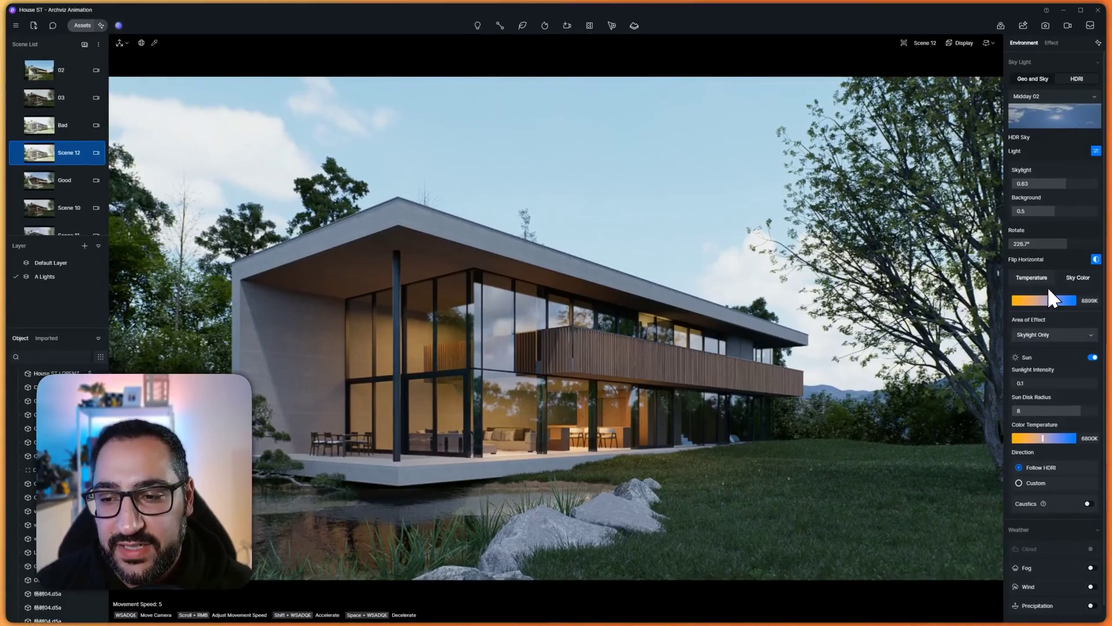
Try a few sunlight intensity values, then enter exactly 1.5
left_click(1018, 385)
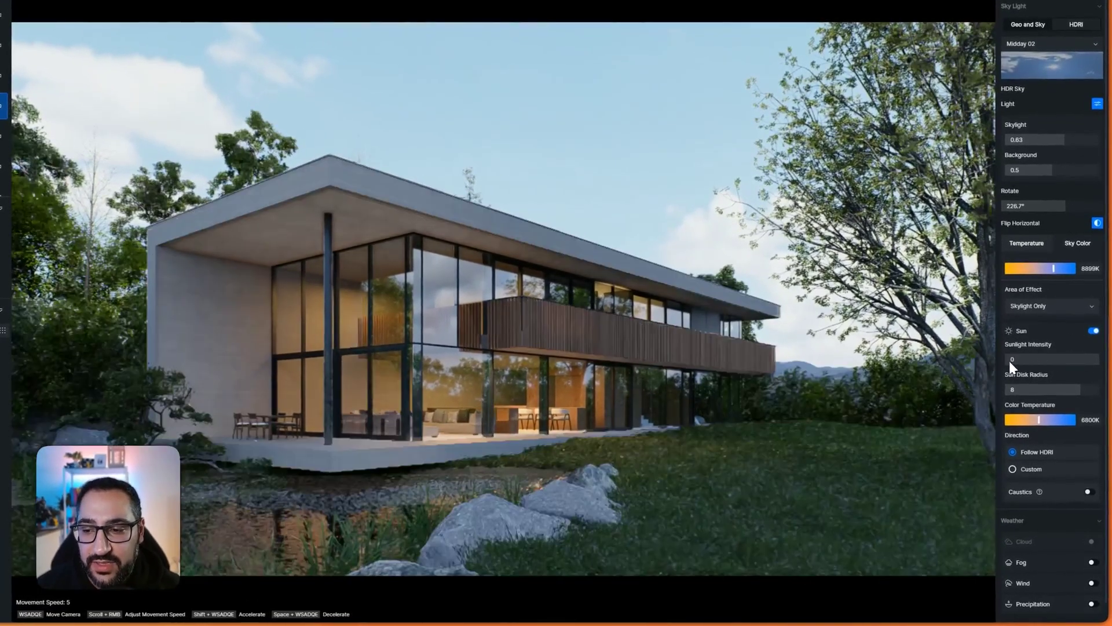
left_click_drag(1010, 361, 1019, 359)
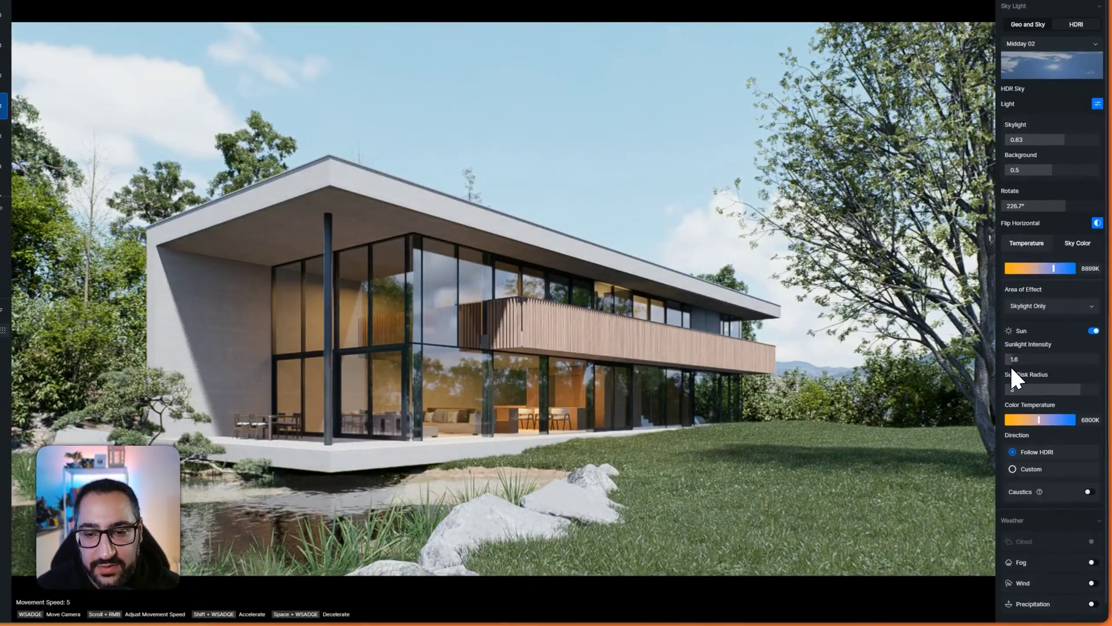
left_click_drag(1013, 360, 1051, 367)
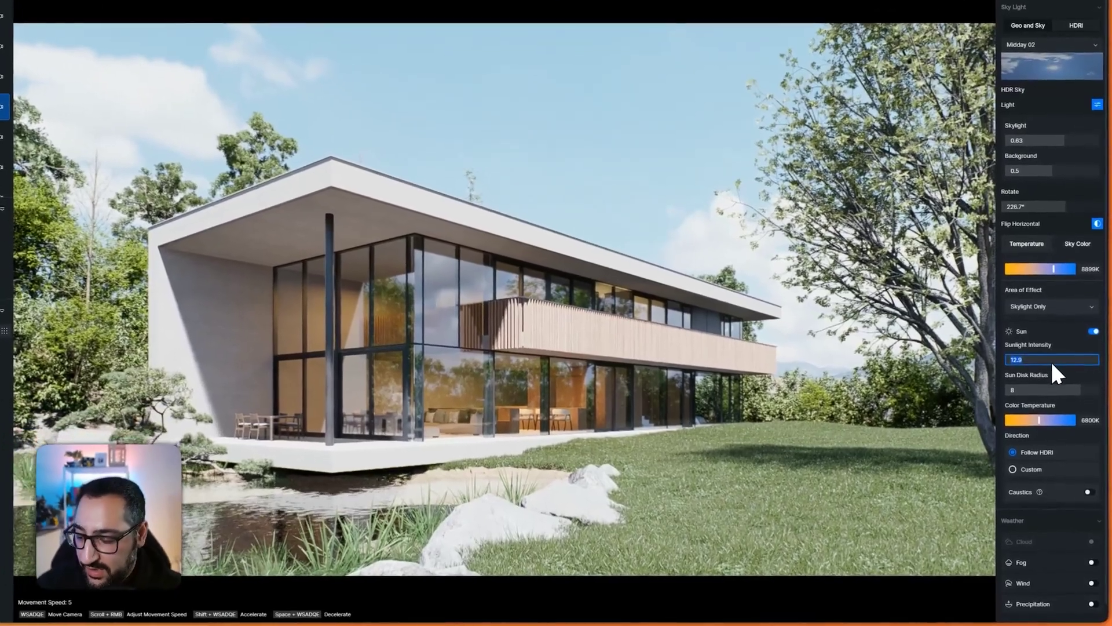
double_click(1053, 383)
type("1.5")
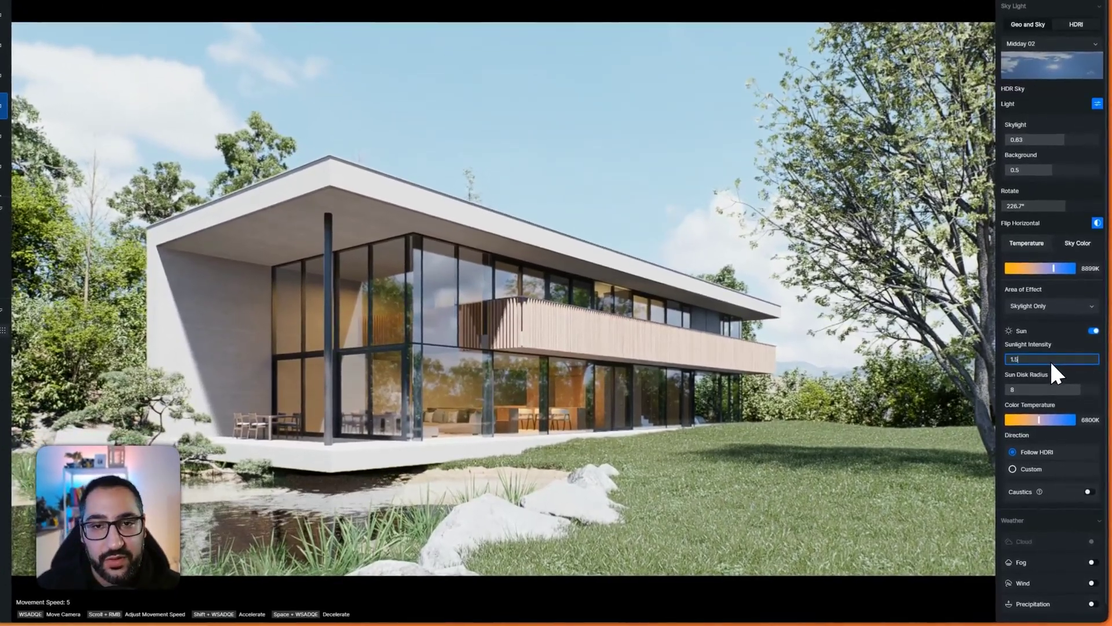
key("Return")
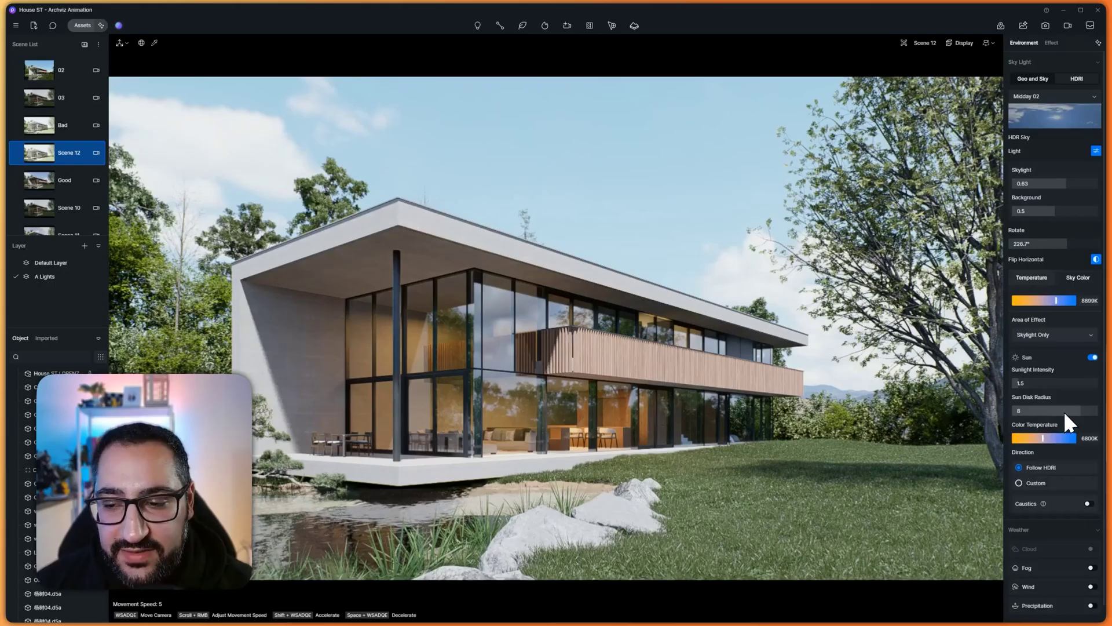
Edit the sun disk radius and fly the camera to the concrete wall corner to inspect shadows
double_click(1078, 411)
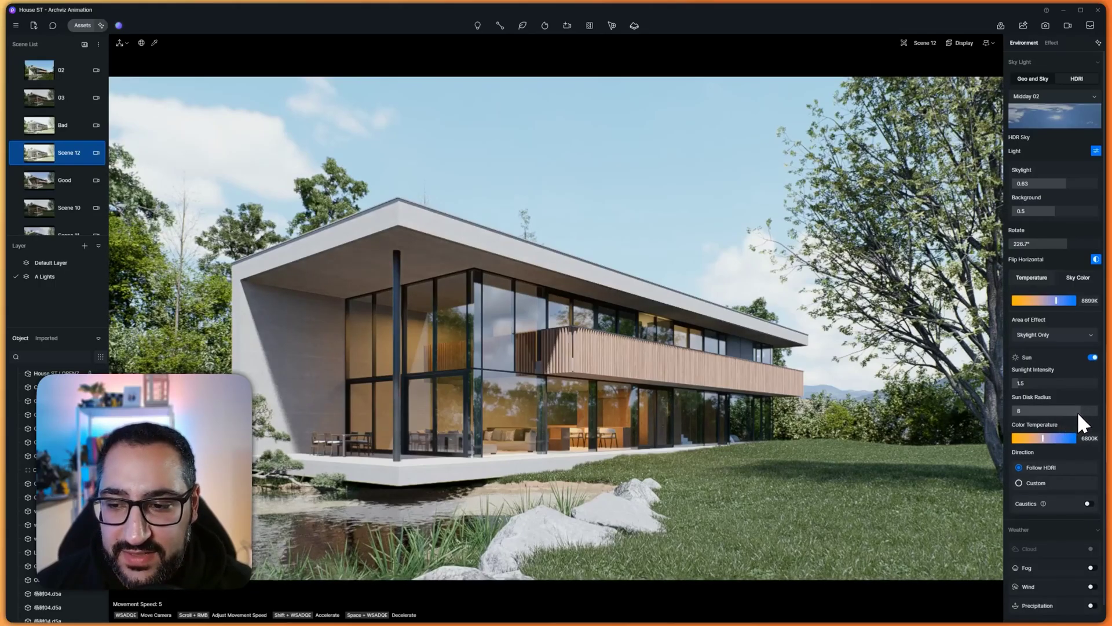
type("0")
key("Return")
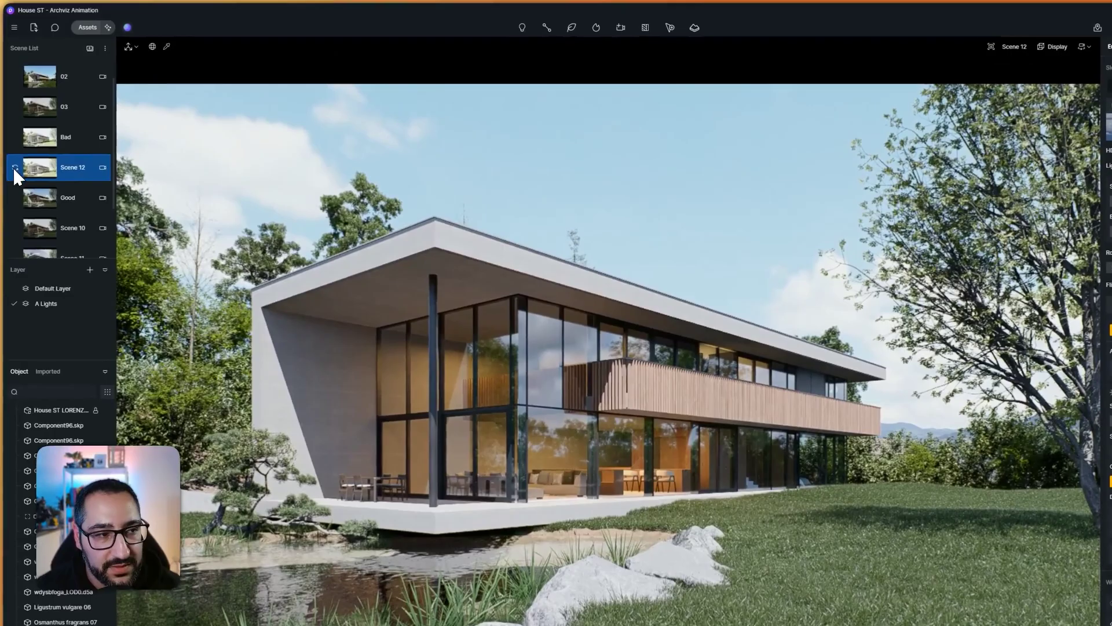
right_click_drag(637, 377, 460, 390)
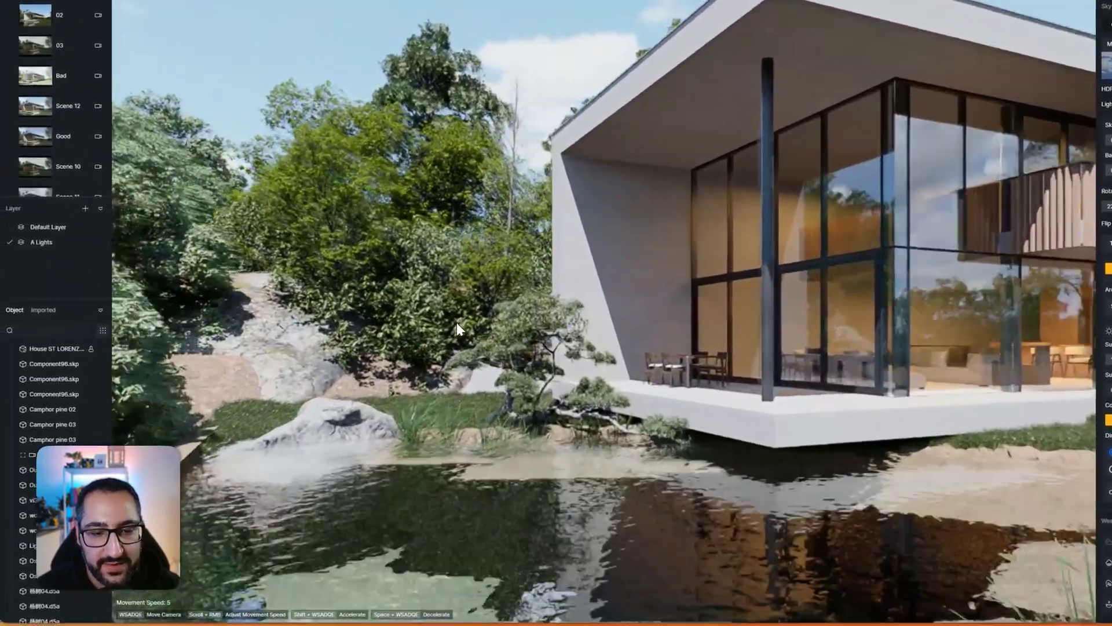
key("w")
right_click_drag(457, 322, 692, 308)
right_click_drag(611, 308, 620, 358)
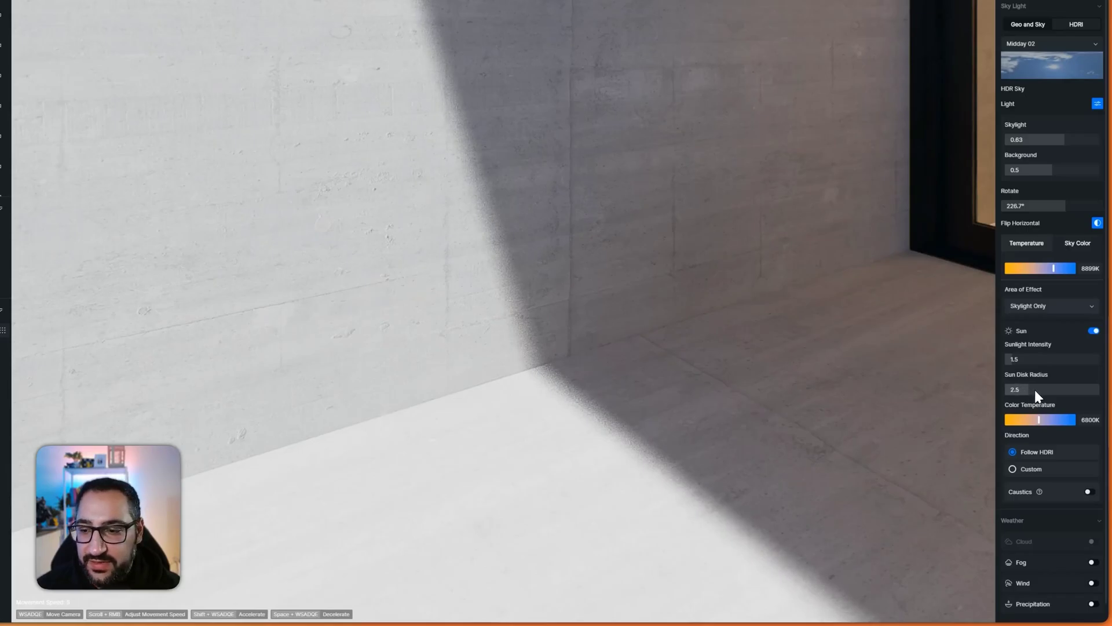
Return to the Scene 12 view and set the sun disk radius to 5
left_click_drag(1036, 389, 1069, 389)
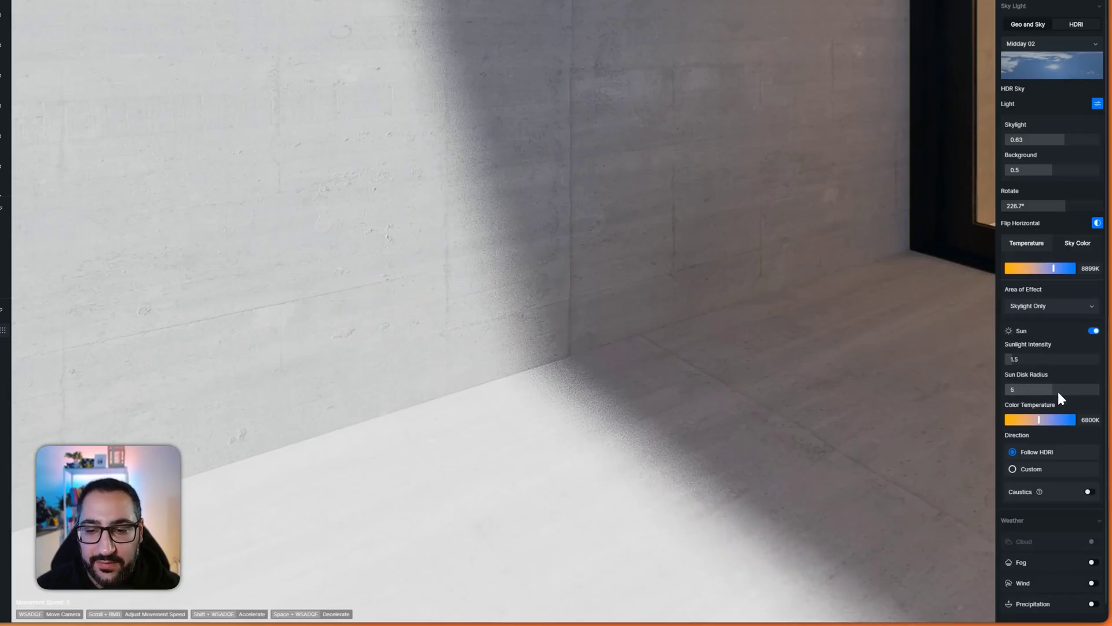
right_click_drag(1055, 390, 824, 169)
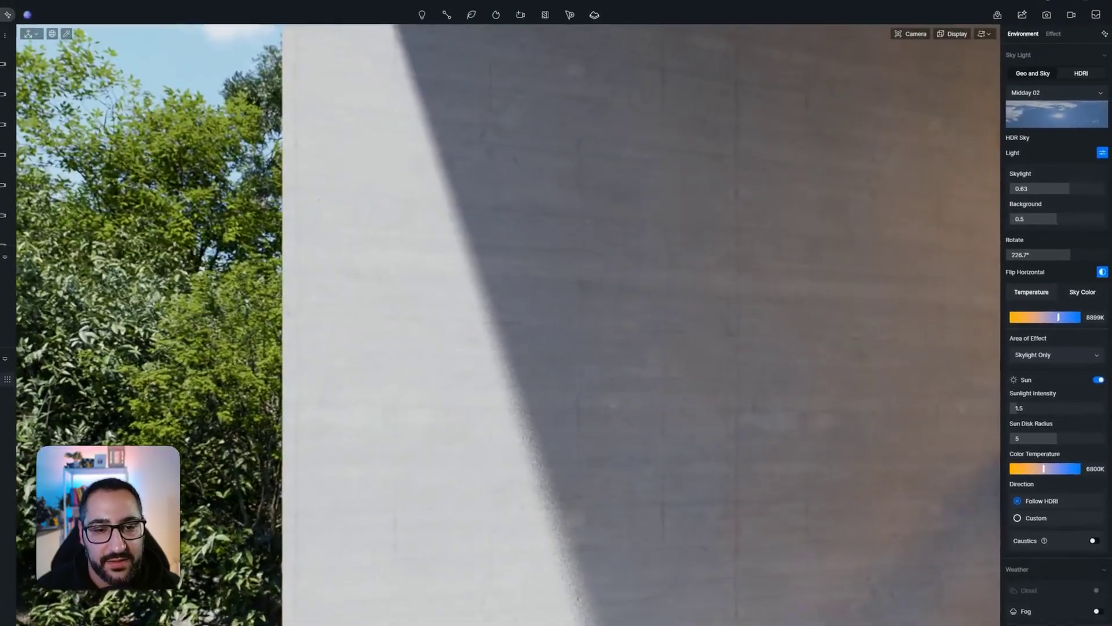
scroll(901, 221, "down", 5)
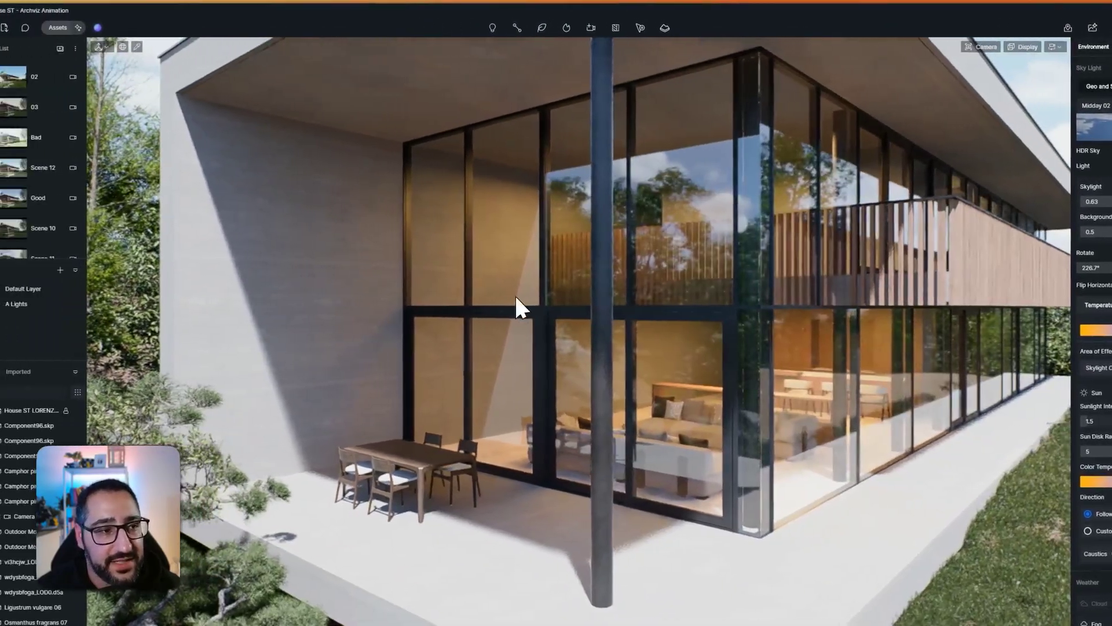
left_click(44, 167)
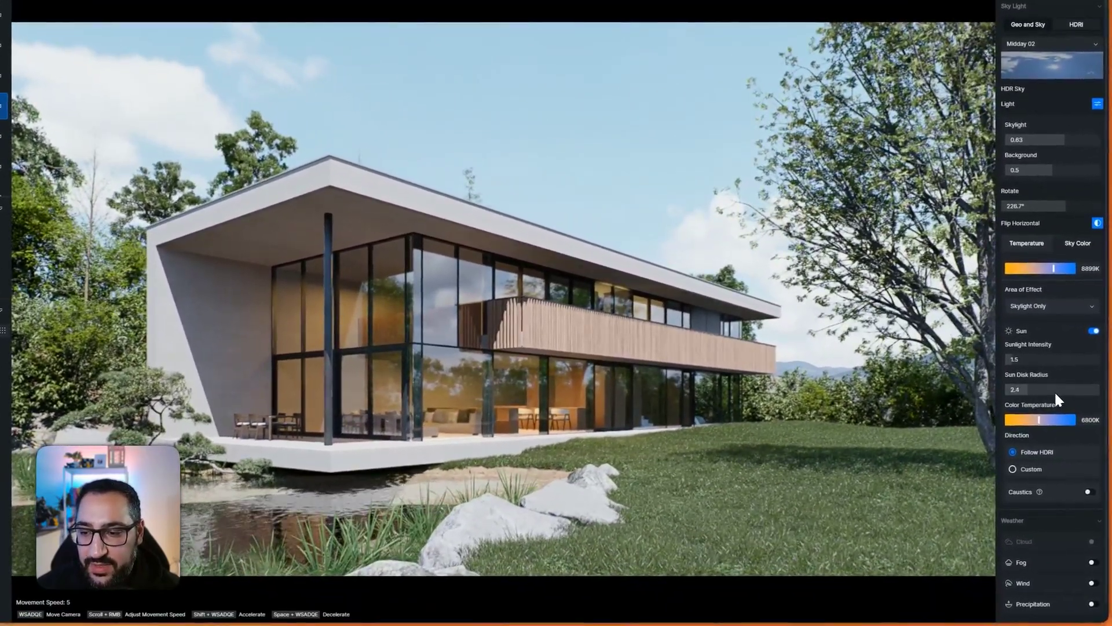
left_click_drag(1054, 390, 1076, 391)
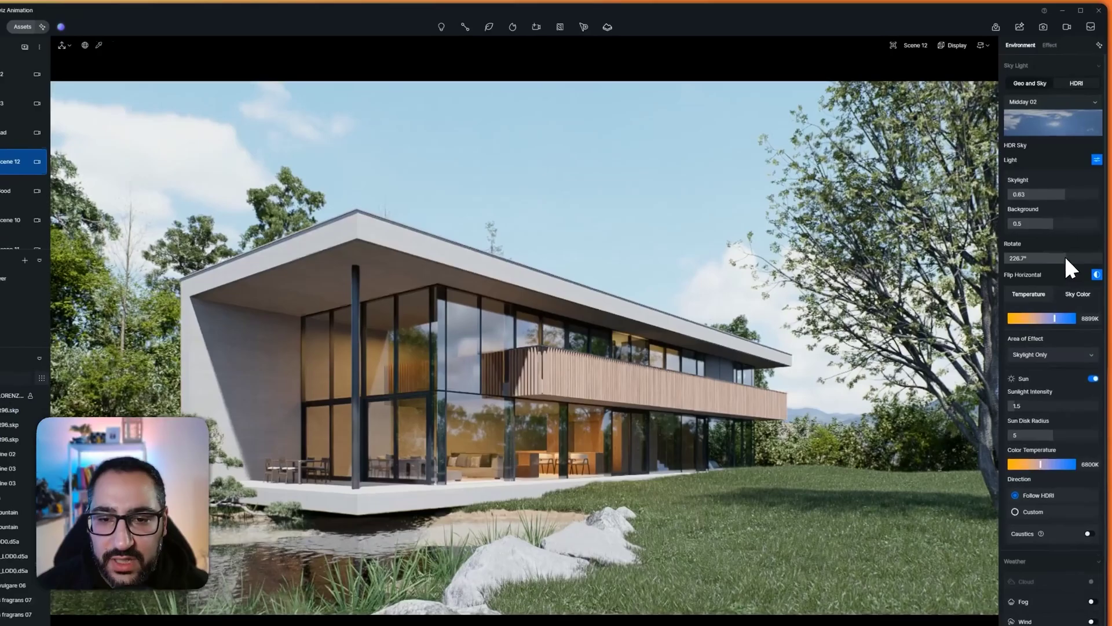
Drag the HDRI Rotate slider until the Midday 02 sky reads 313.3°
left_click_drag(1066, 243, 1073, 270)
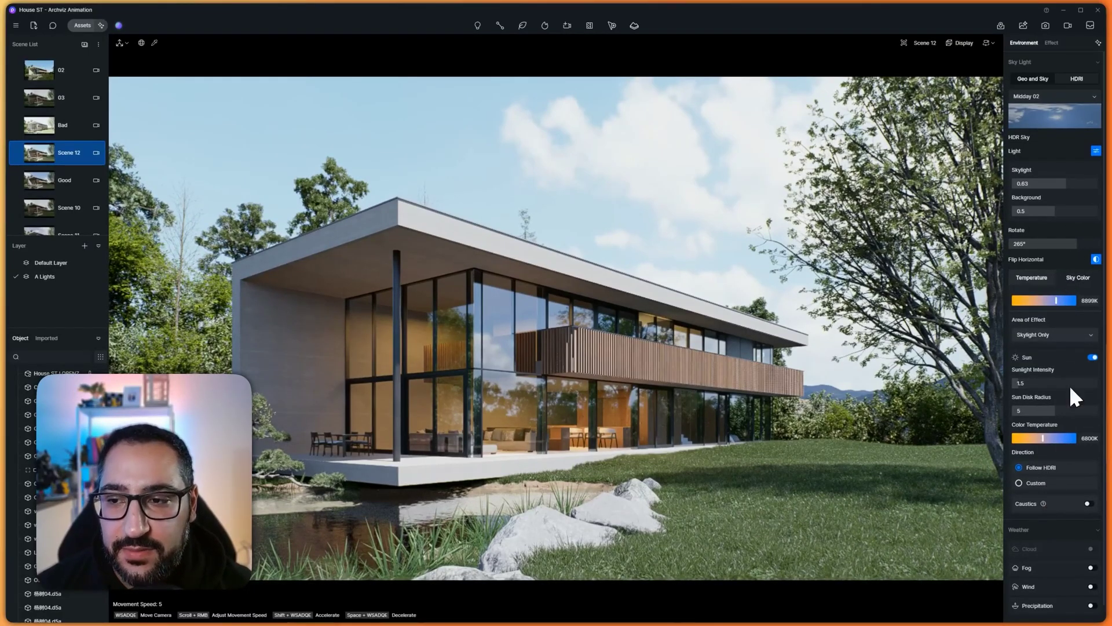
left_click_drag(1076, 251, 1085, 279)
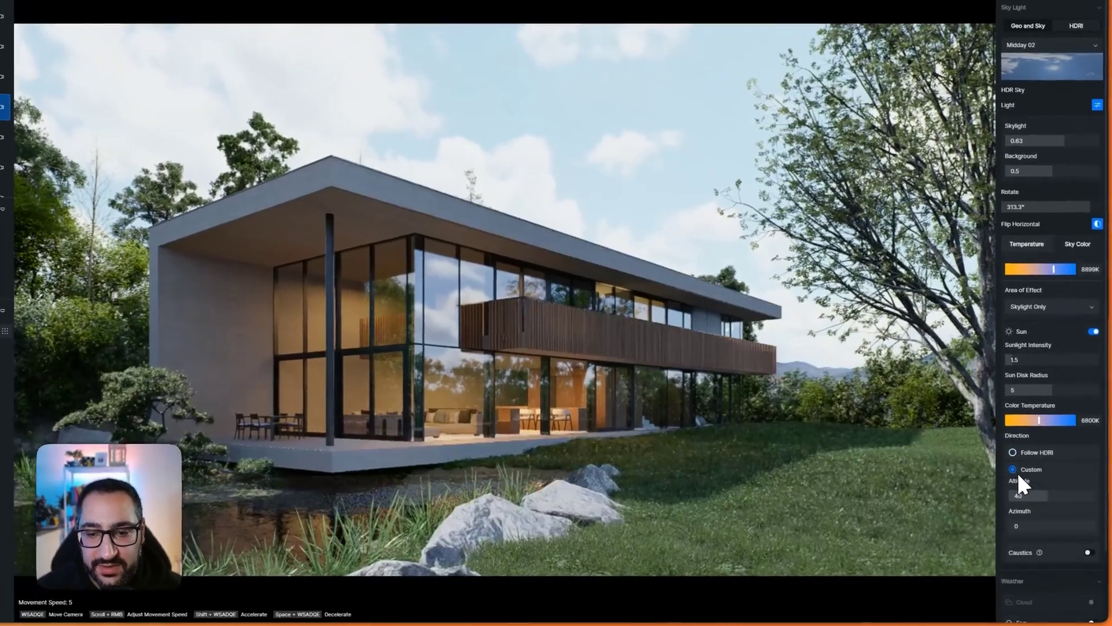
Switch the sun direction to Custom with azimuth 225 and altitude 37.1
left_click(1025, 483)
left_click_drag(1043, 496, 1081, 530)
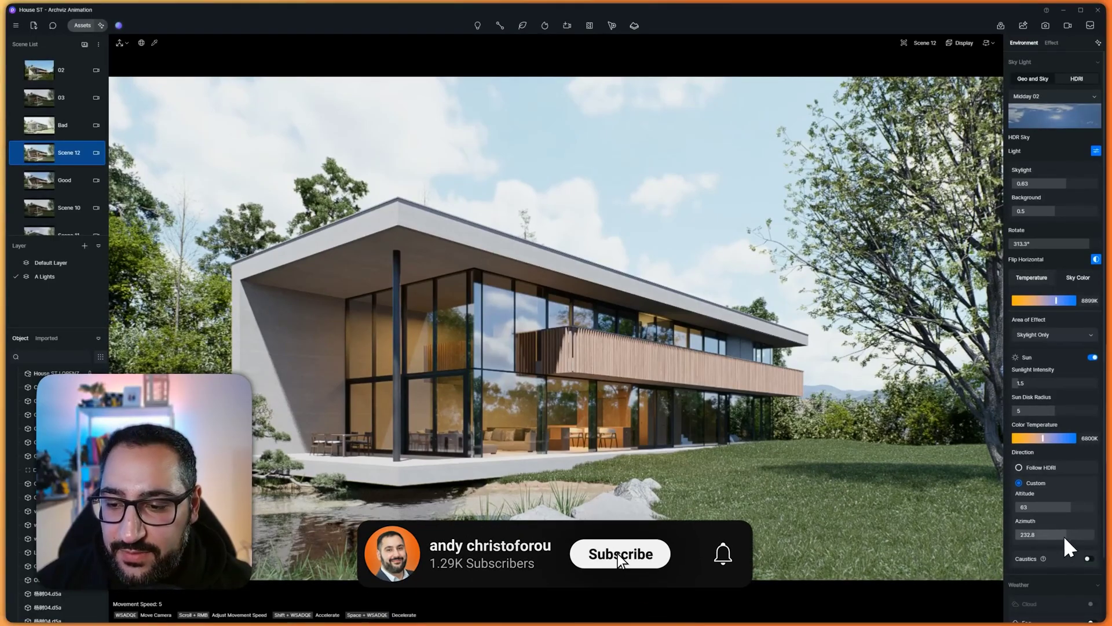
left_click_drag(1065, 537, 1022, 506)
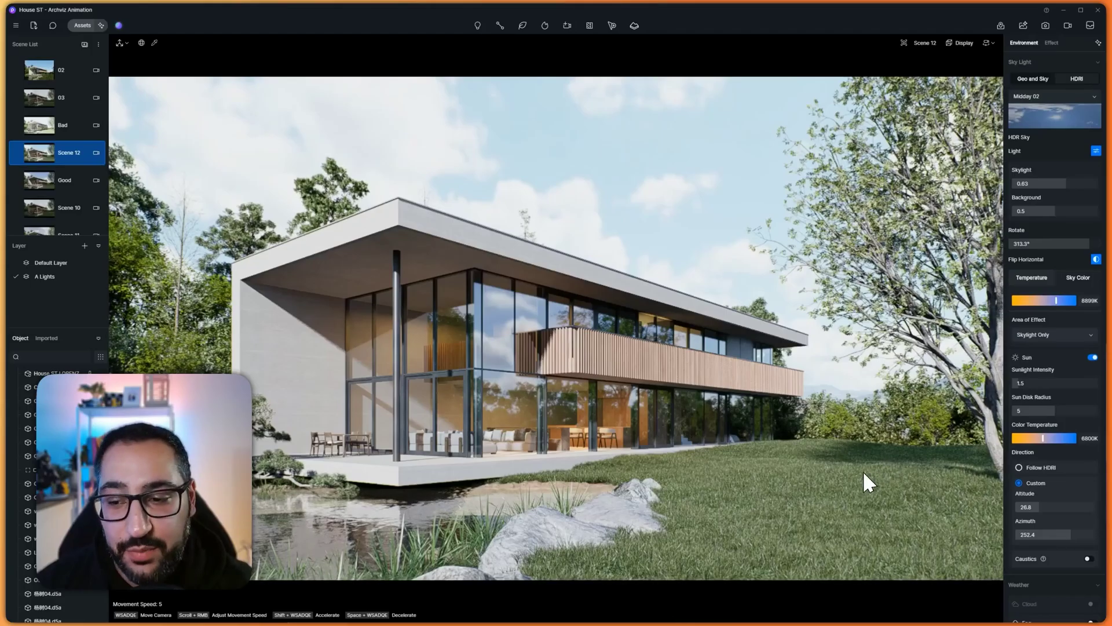
left_click(1065, 534)
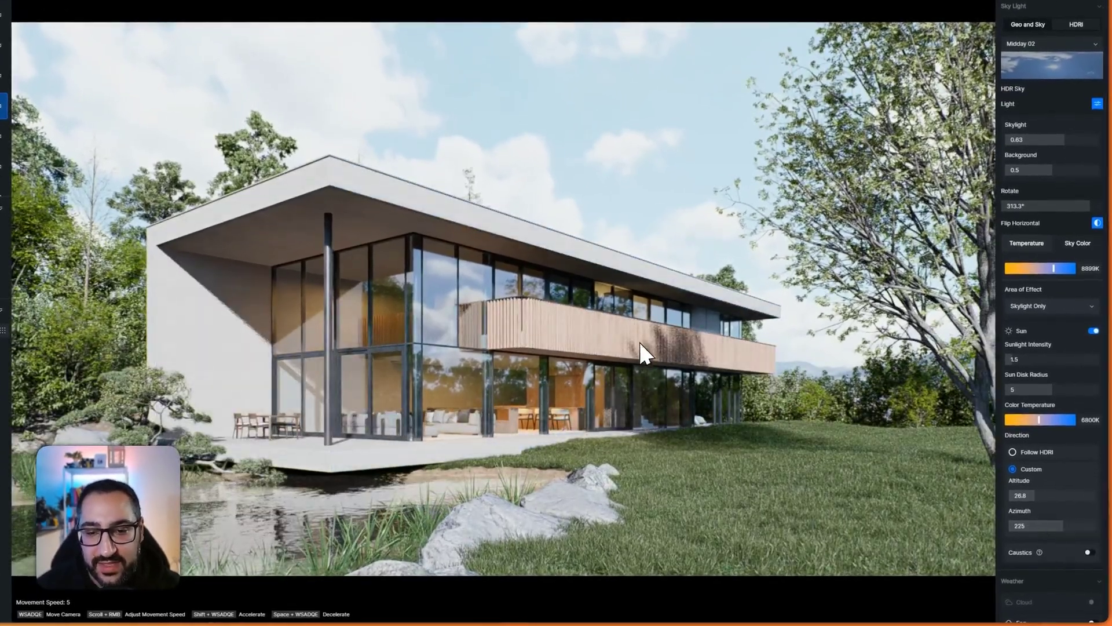
left_click_drag(1032, 497, 1046, 496)
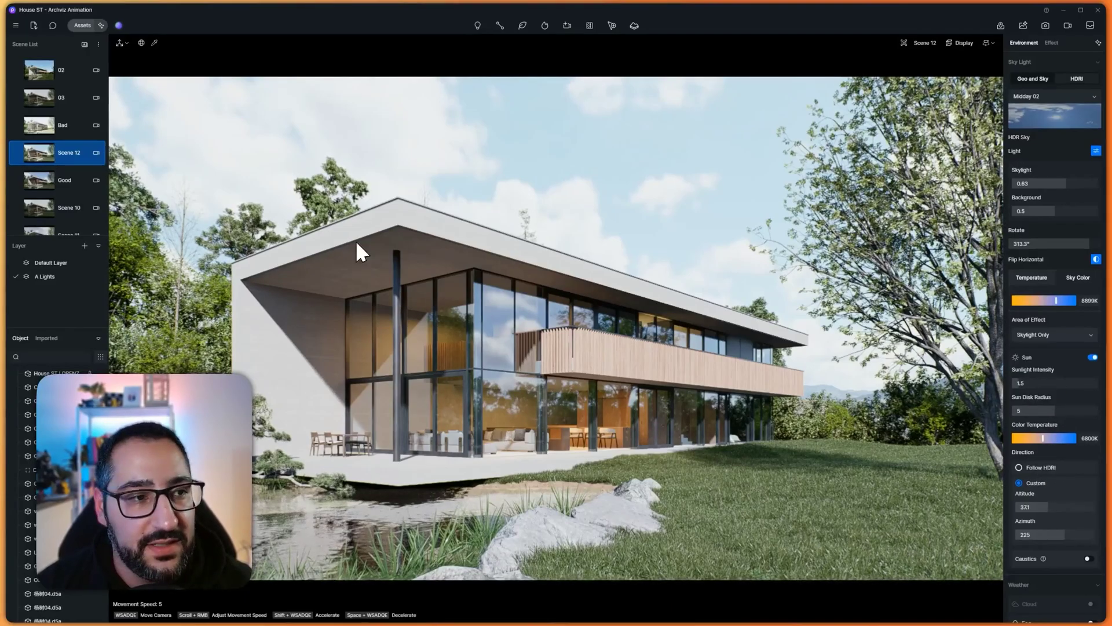
From the Scene 12 view, enter a sunlight intensity of 1.2
left_click(18, 158)
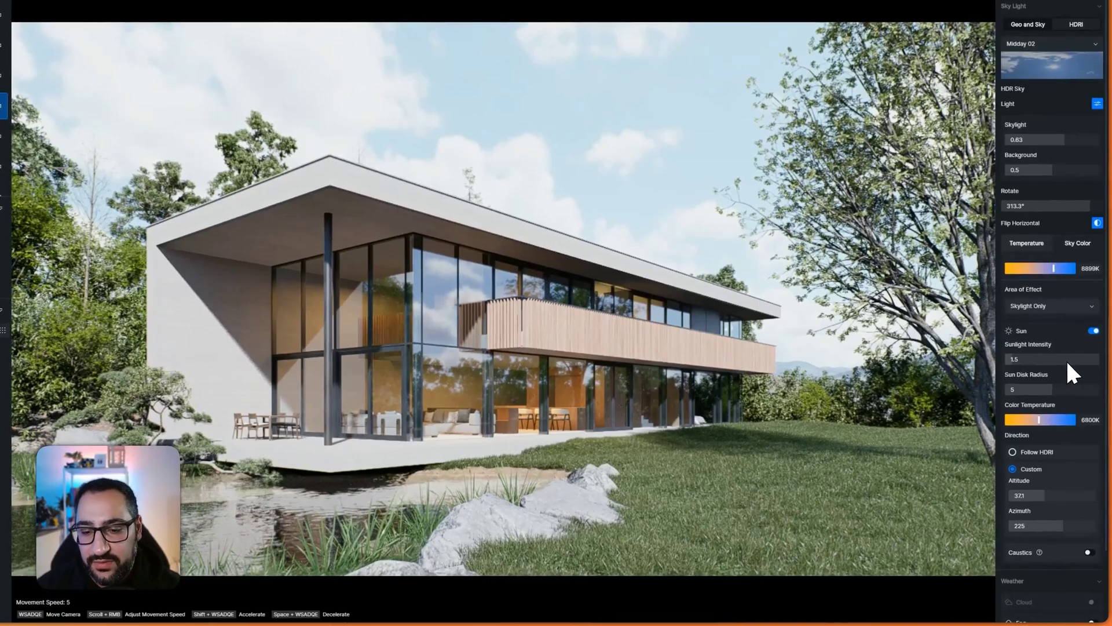
left_click(1017, 359)
type("1.2")
key("Return")
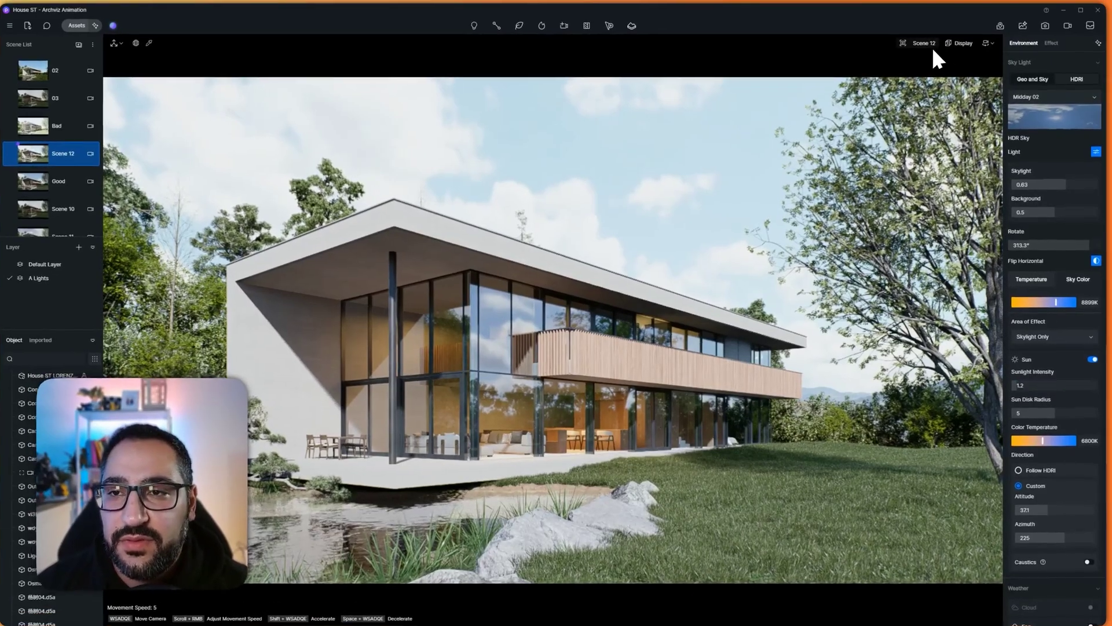
In the Scene 12 camera settings, disable Auto exposure and set exposure to 0
left_click(924, 43)
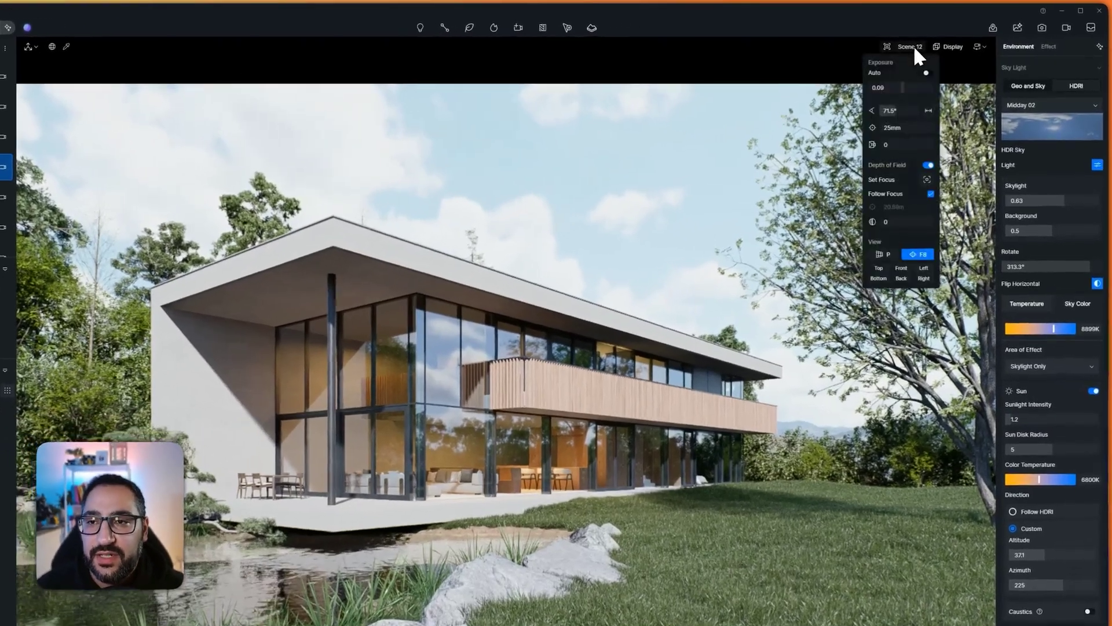
left_click(927, 73)
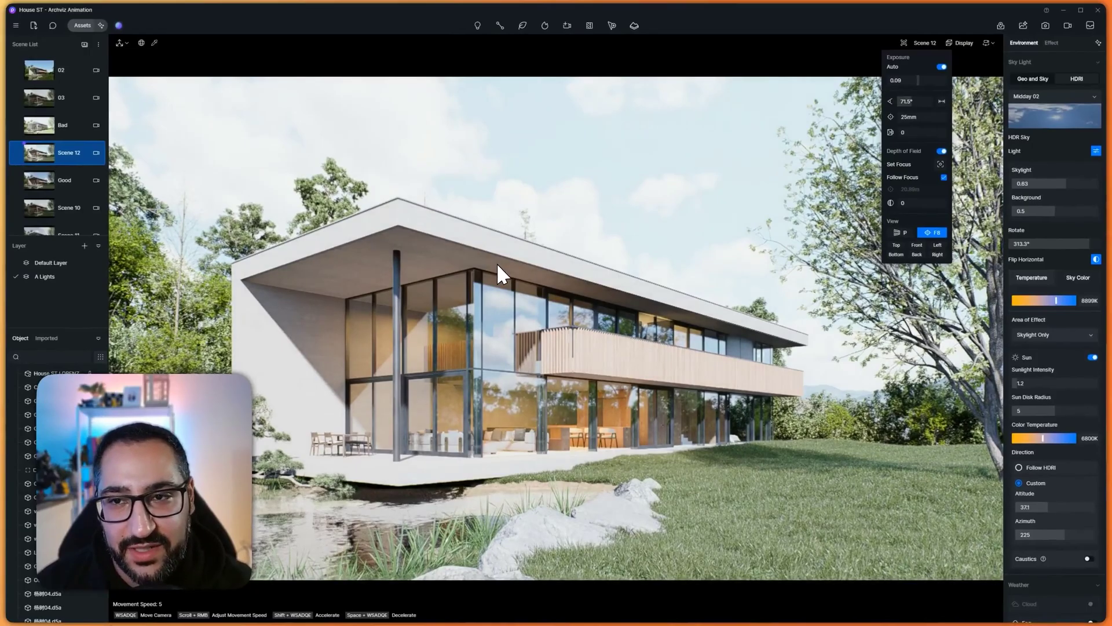
left_click(942, 67)
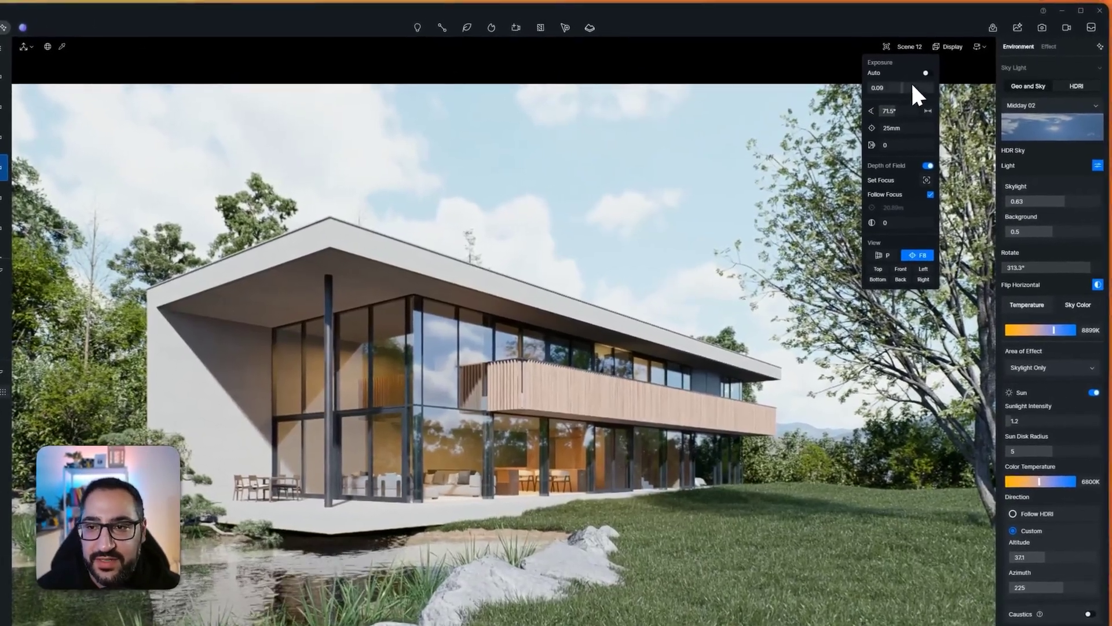
left_click(914, 88)
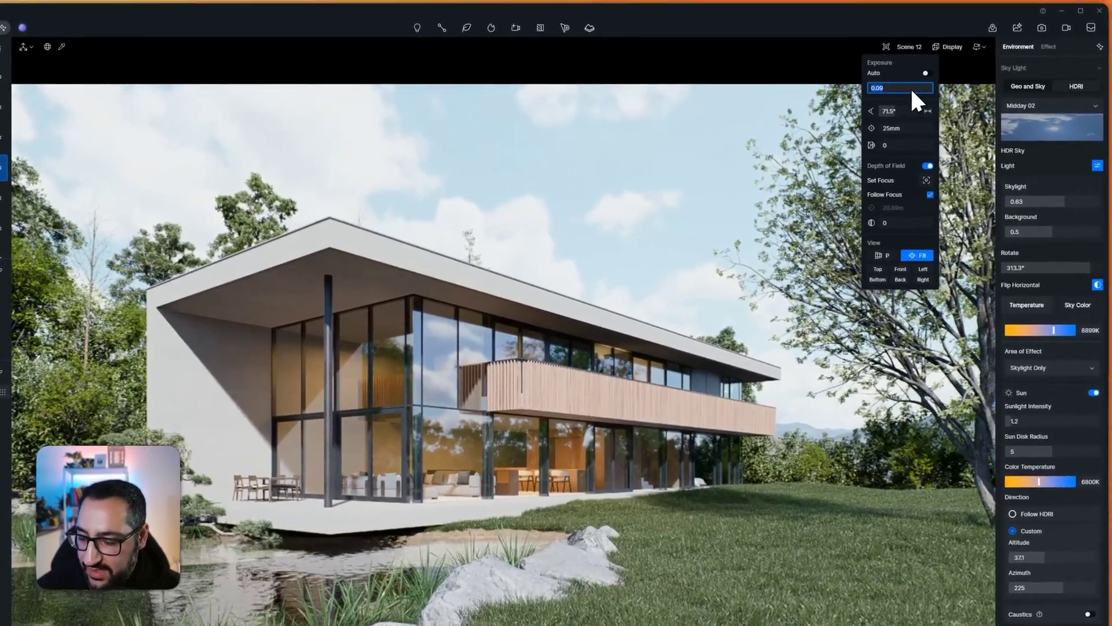
type("0")
key("Return")
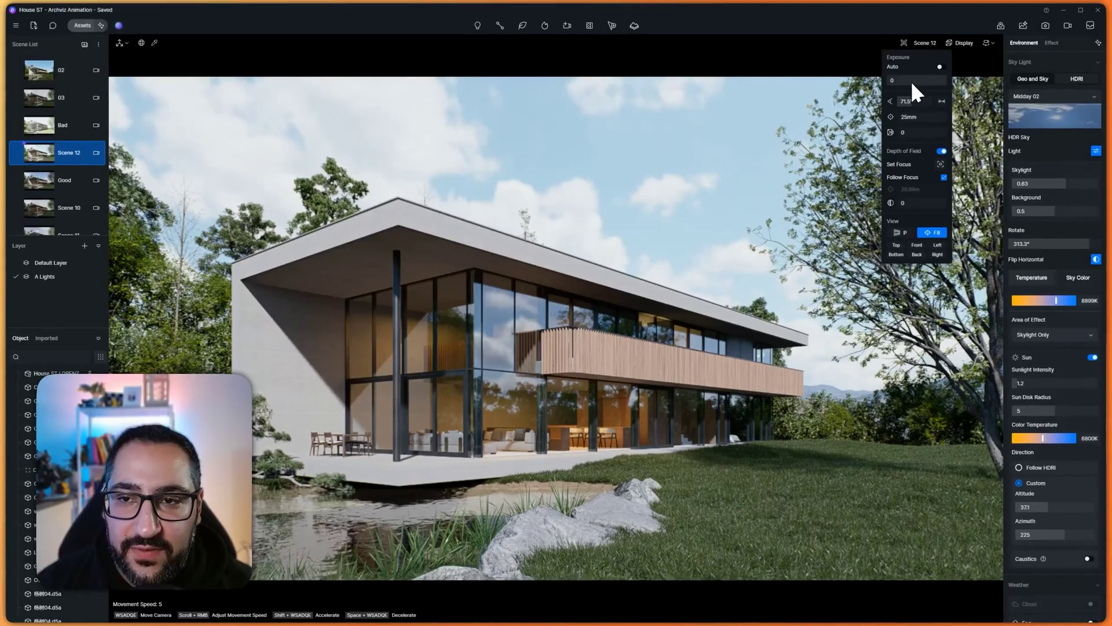
Preview other exposure values, then restore exposure to 0
mouse_move(913, 78)
left_mouse_down()
mouse_move(895, 87)
mouse_move(923, 92)
left_mouse_up()
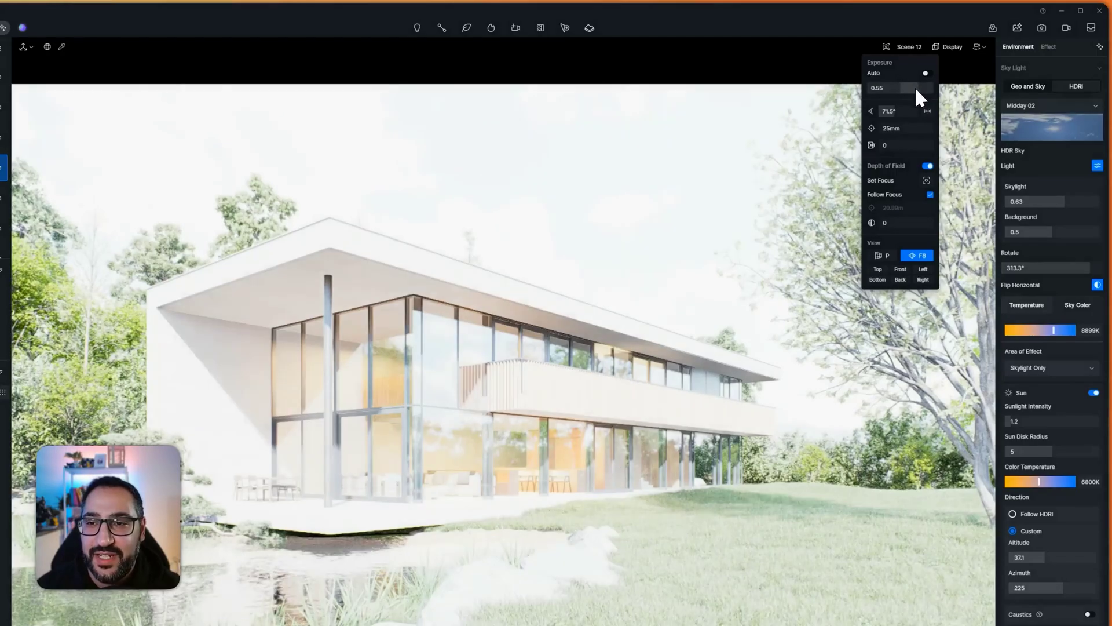
left_click(919, 87)
type("0")
key("Return")
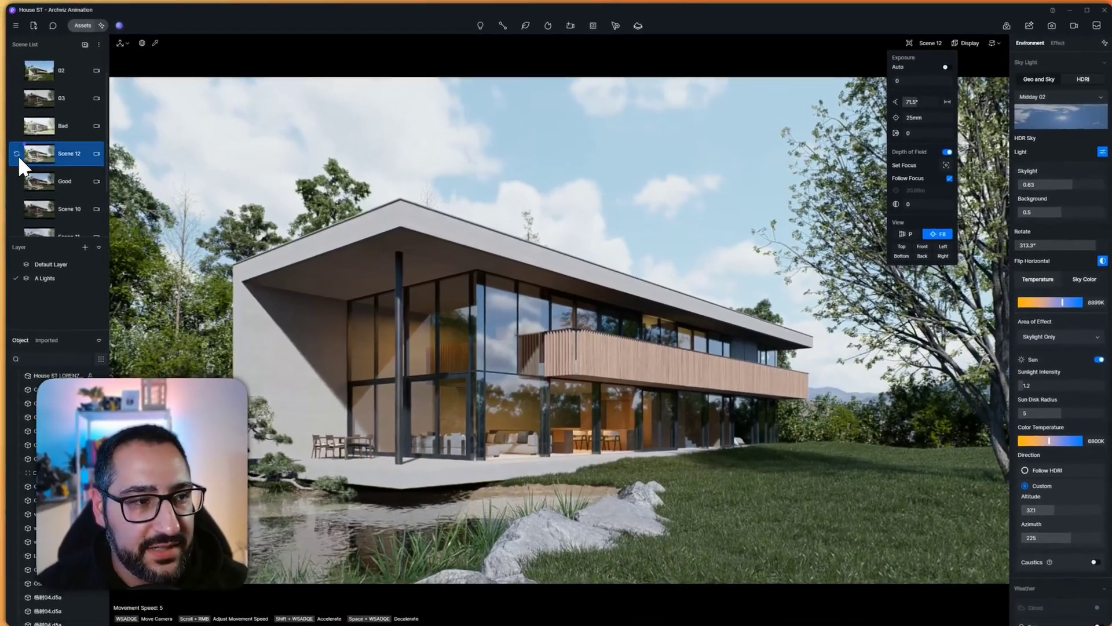
Close the camera popup, view the Bad scene for comparison, then switch back to Scene 12
left_click(17, 154)
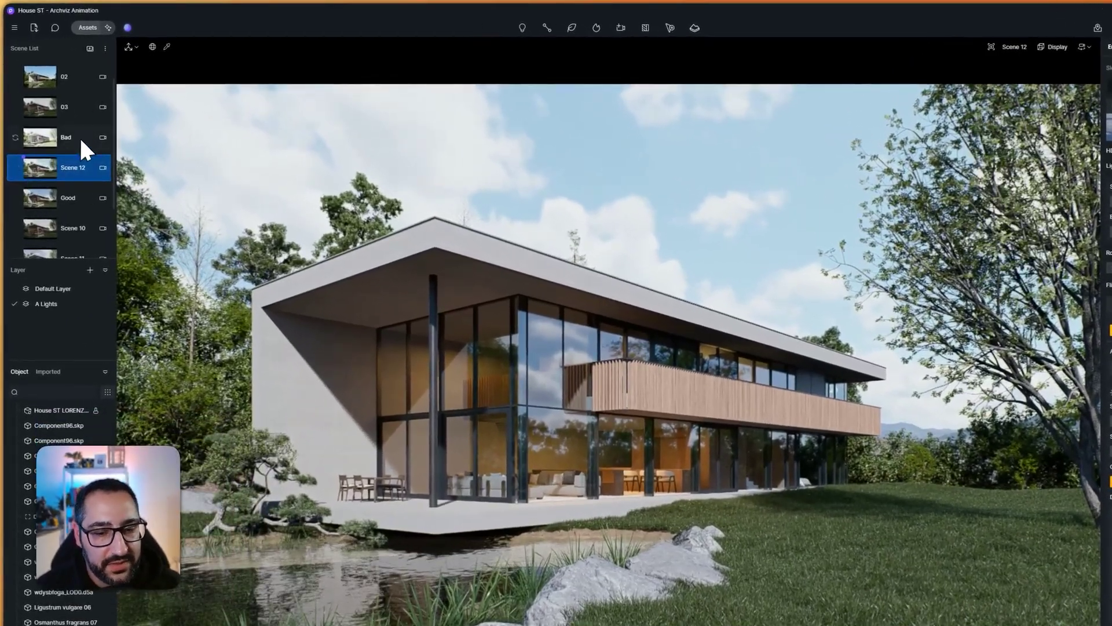
left_click(76, 134)
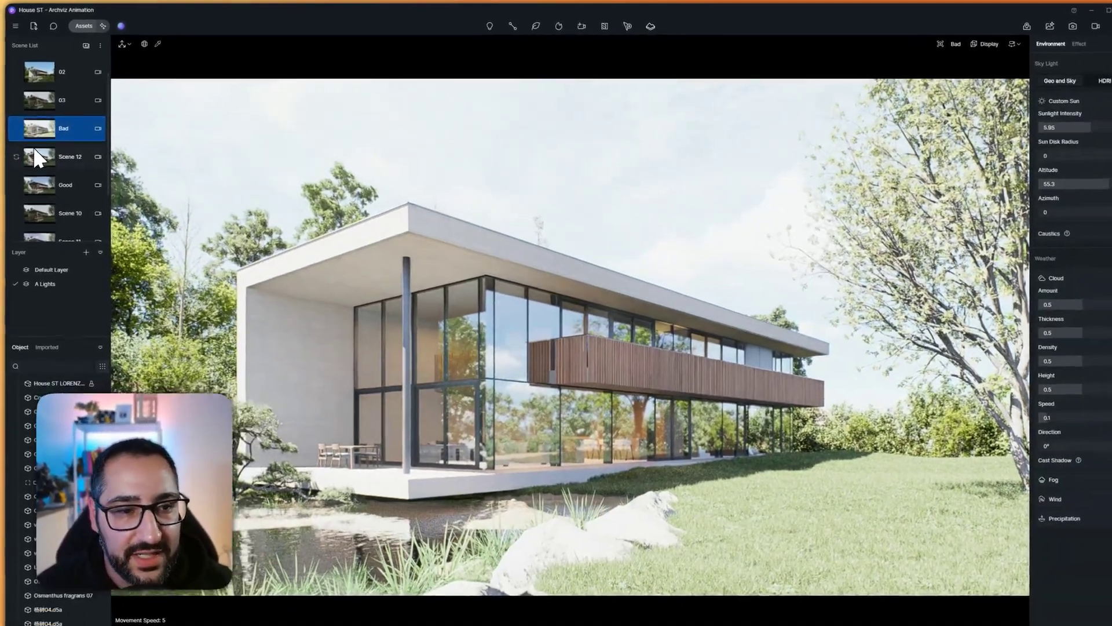
left_click(53, 149)
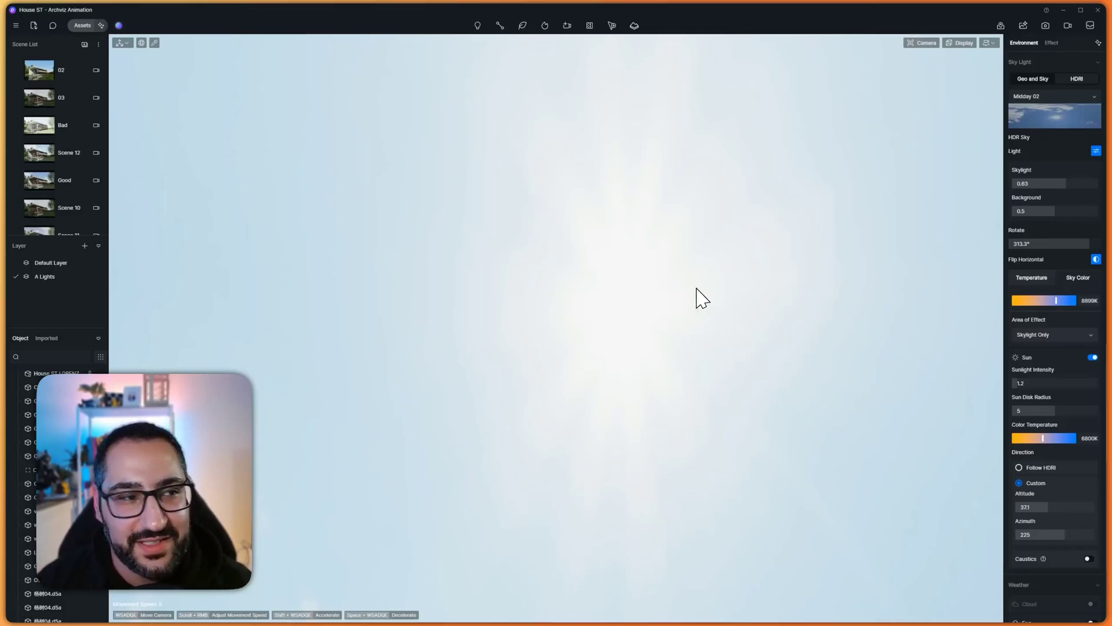
Reopen the Scene 12 view and drag the HDRI rotation back to 313.3°
left_click(67, 153)
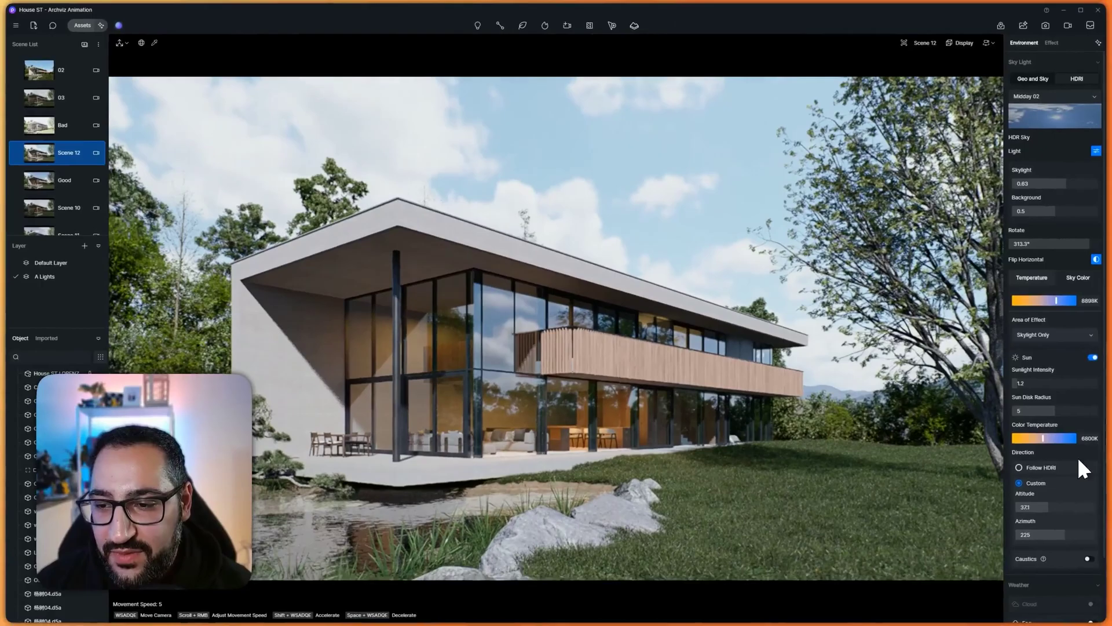
left_click_drag(1072, 244, 1026, 267)
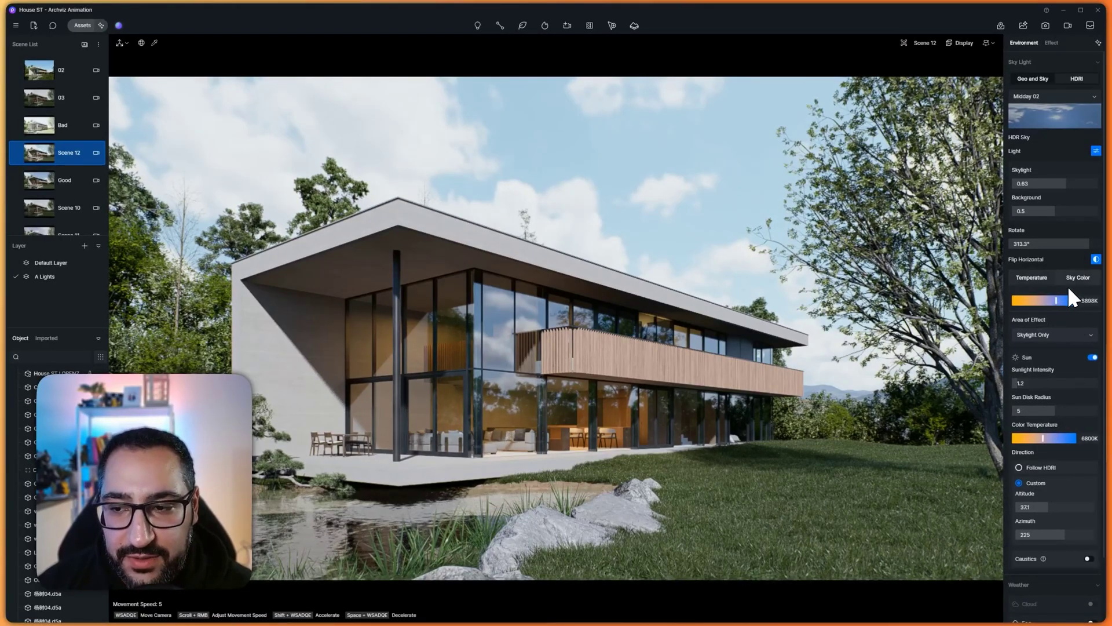
Set Sun Color Temperature to 6250K, then try sky light values before settling at 8150K
left_click_drag(1043, 438, 1025, 422)
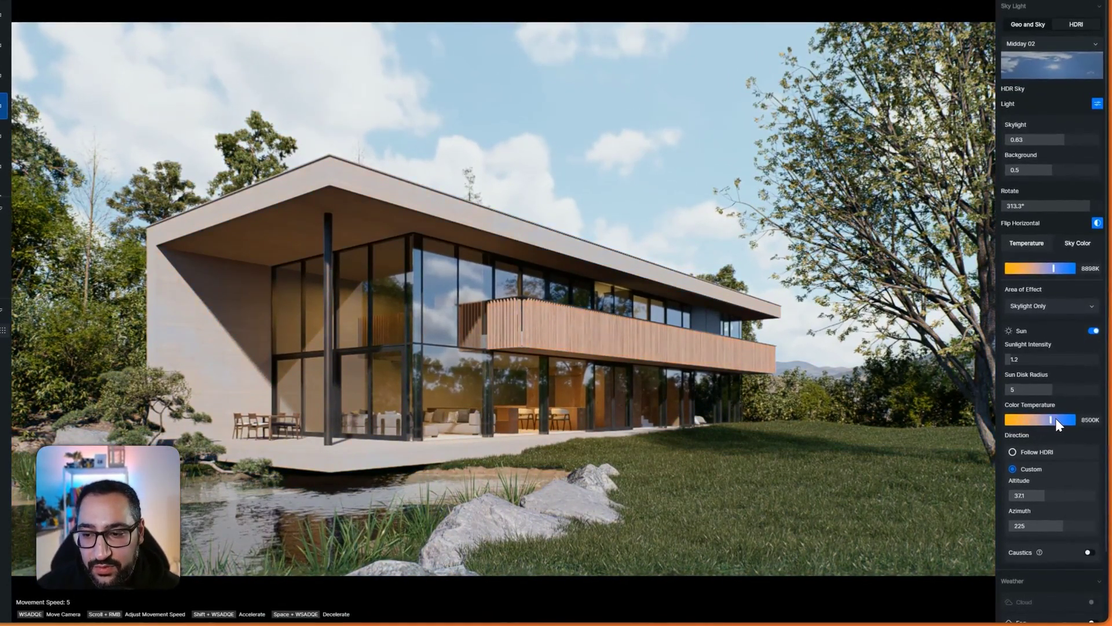
left_click(1036, 419)
left_click_drag(1052, 281, 1022, 282)
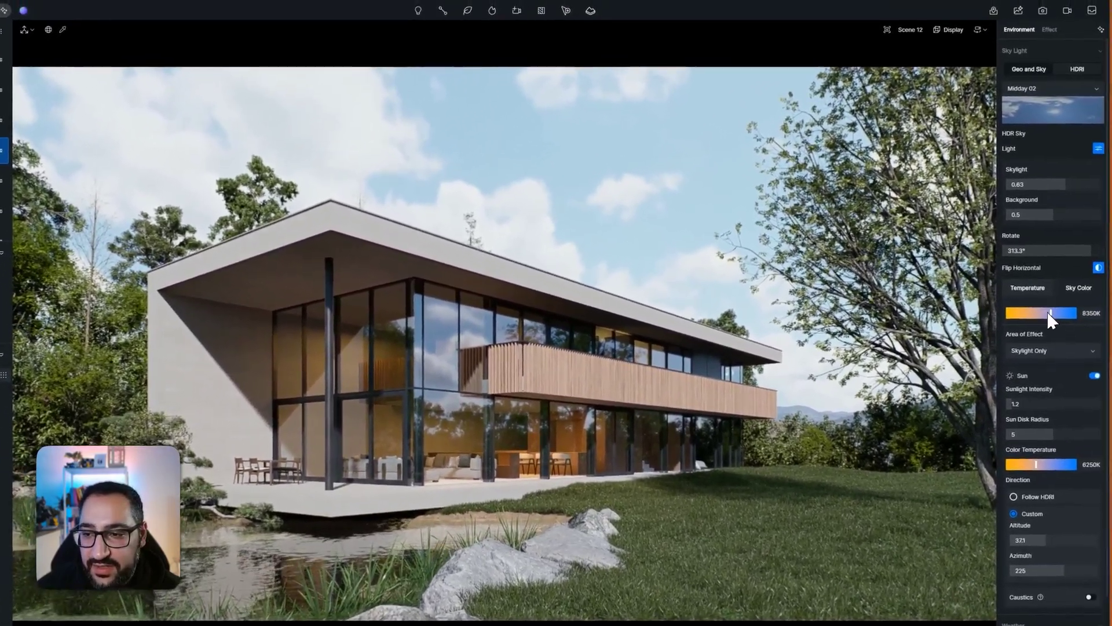
left_click_drag(1048, 309, 1058, 308)
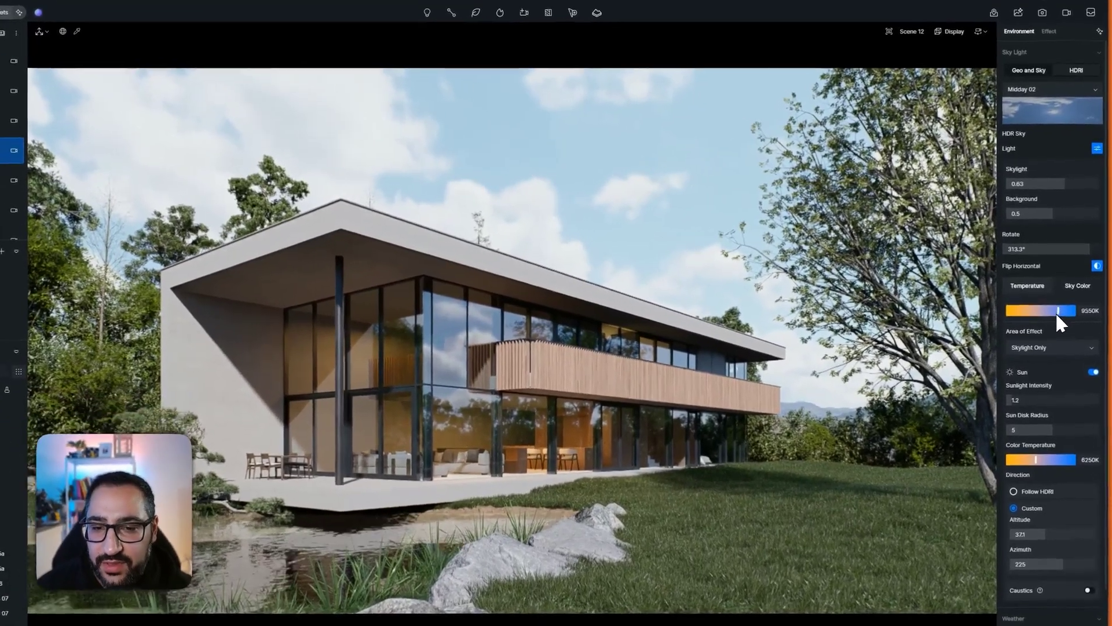
left_click_drag(1056, 312, 1080, 319)
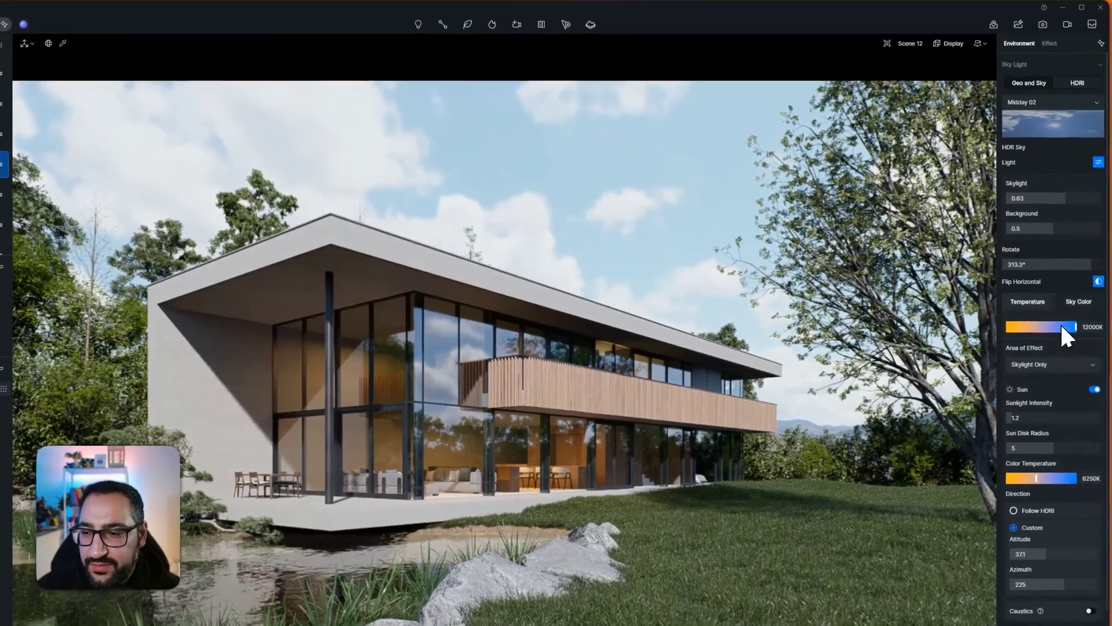
mouse_move(1063, 326)
left_mouse_down()
mouse_move(1038, 327)
mouse_move(1050, 327)
left_mouse_up()
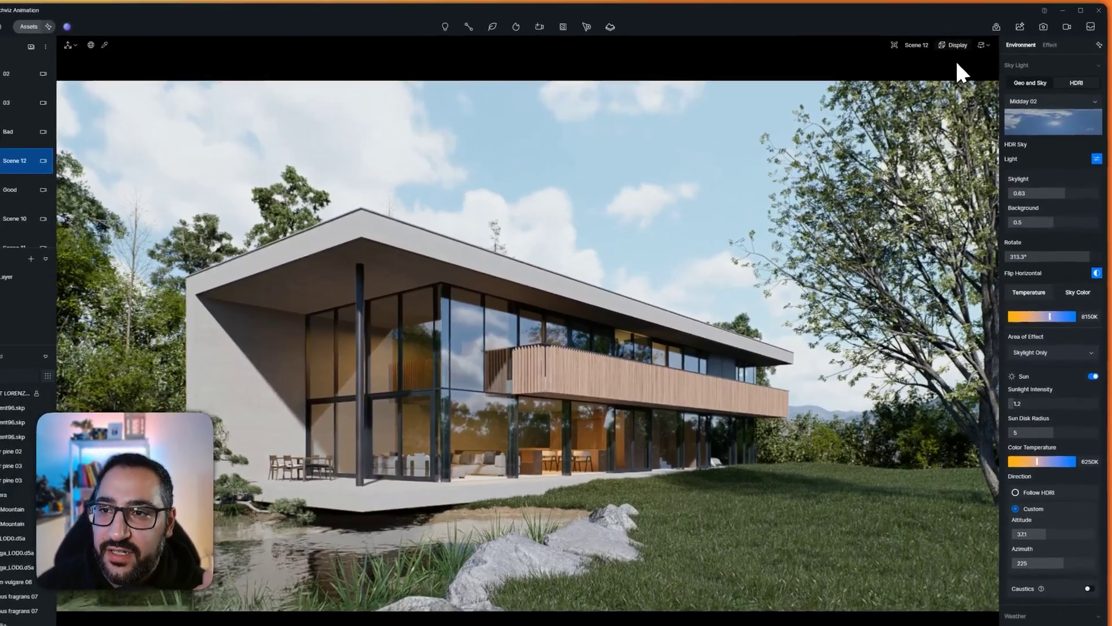
Check the display options and Scene 12 camera settings, then switch to Geo and Sky at sun intensity 1.3
left_click(961, 44)
left_click(913, 48)
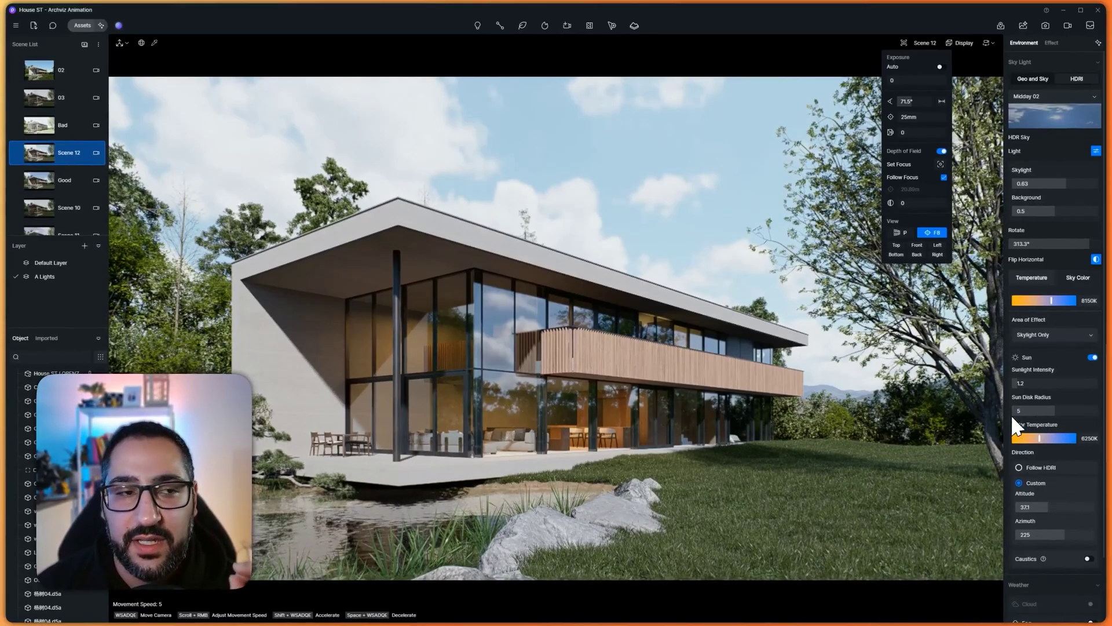
left_click(18, 158)
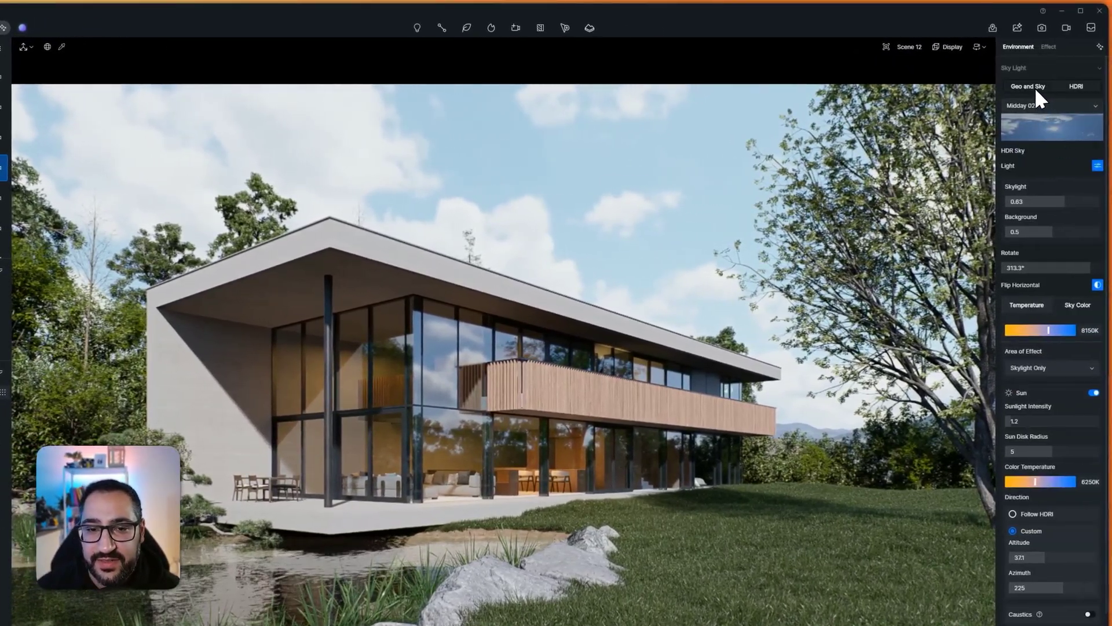
left_click(1034, 86)
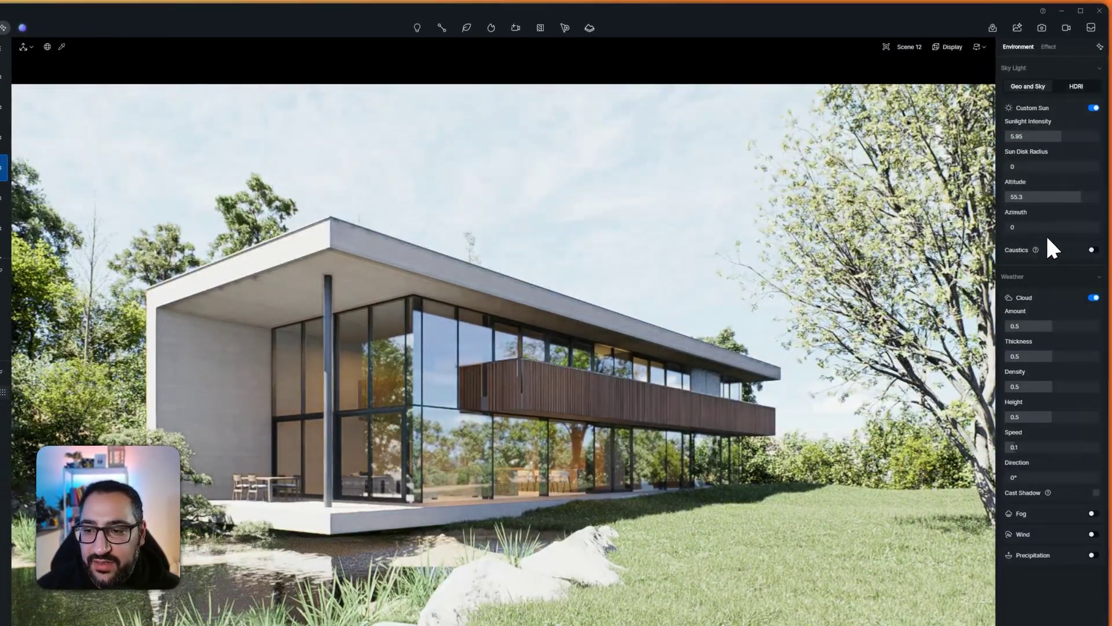
left_click(1014, 141)
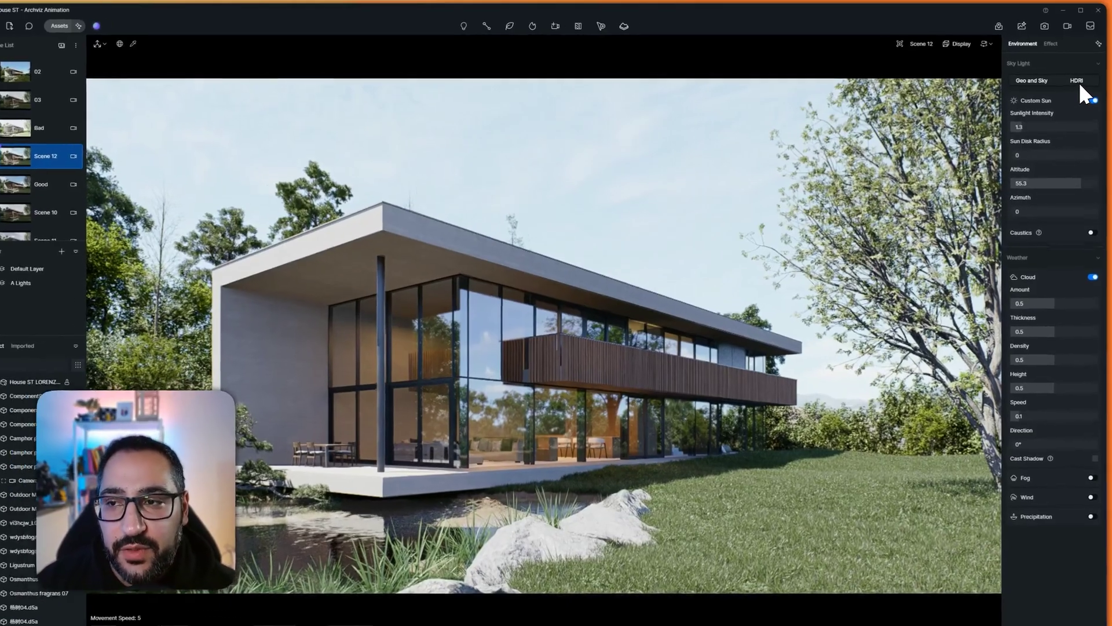
Return the sky to the Midday 02 HDRI and rotate it to 226.8° to reposition the clouds
left_click(1078, 81)
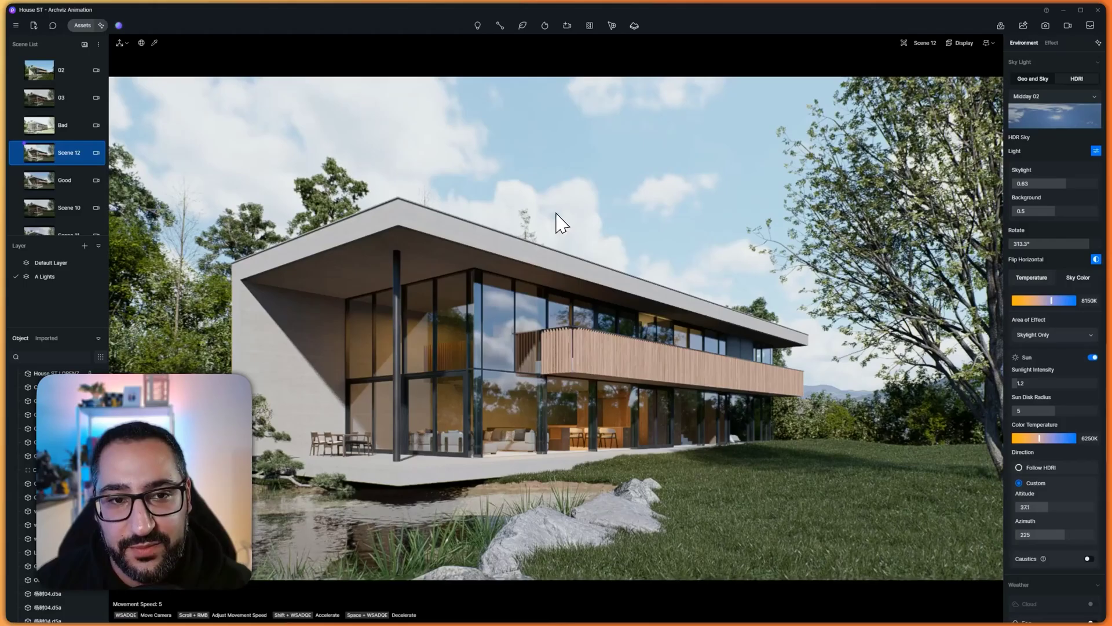
left_click_drag(1084, 243, 1078, 250)
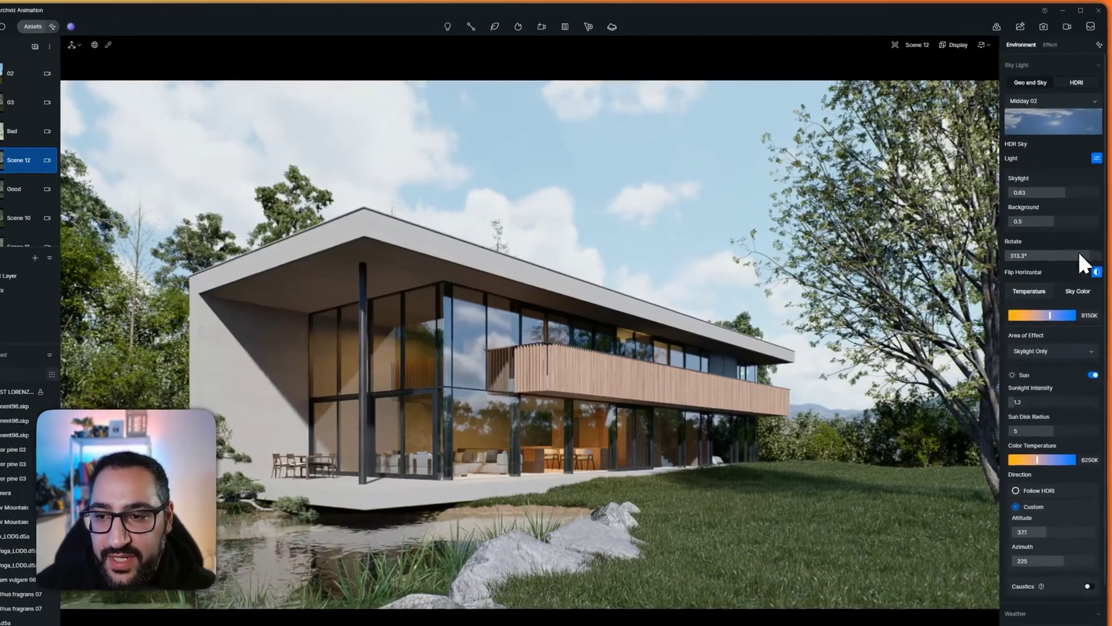